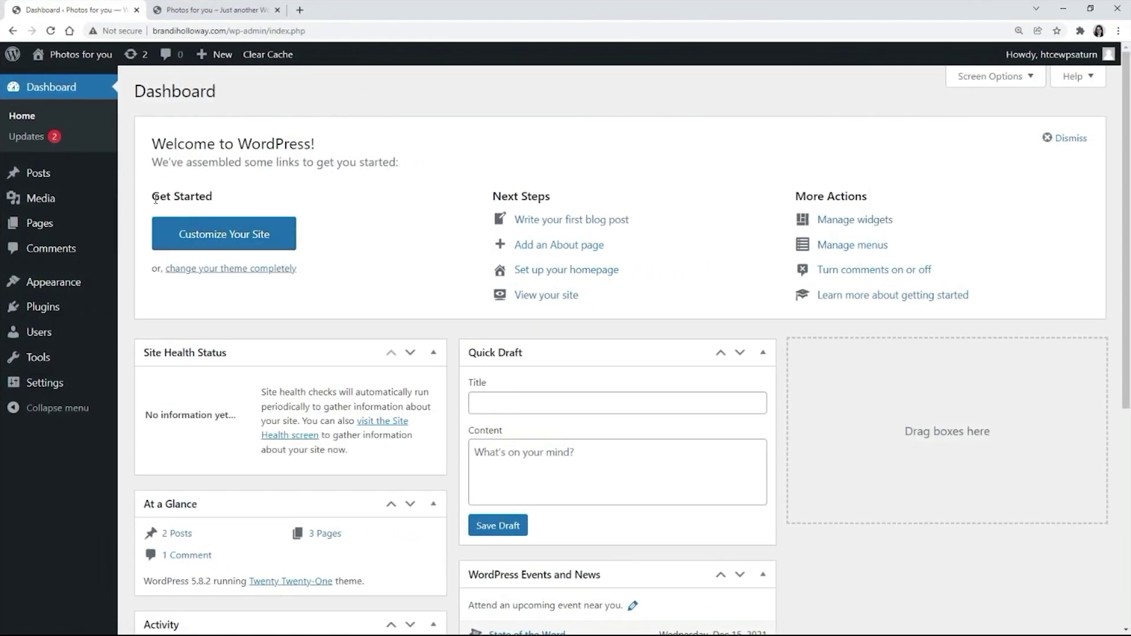
- Publish a new post titled 'Test post' with the body text 'Hello!'
mouse_move(69, 176)
click(152, 201)
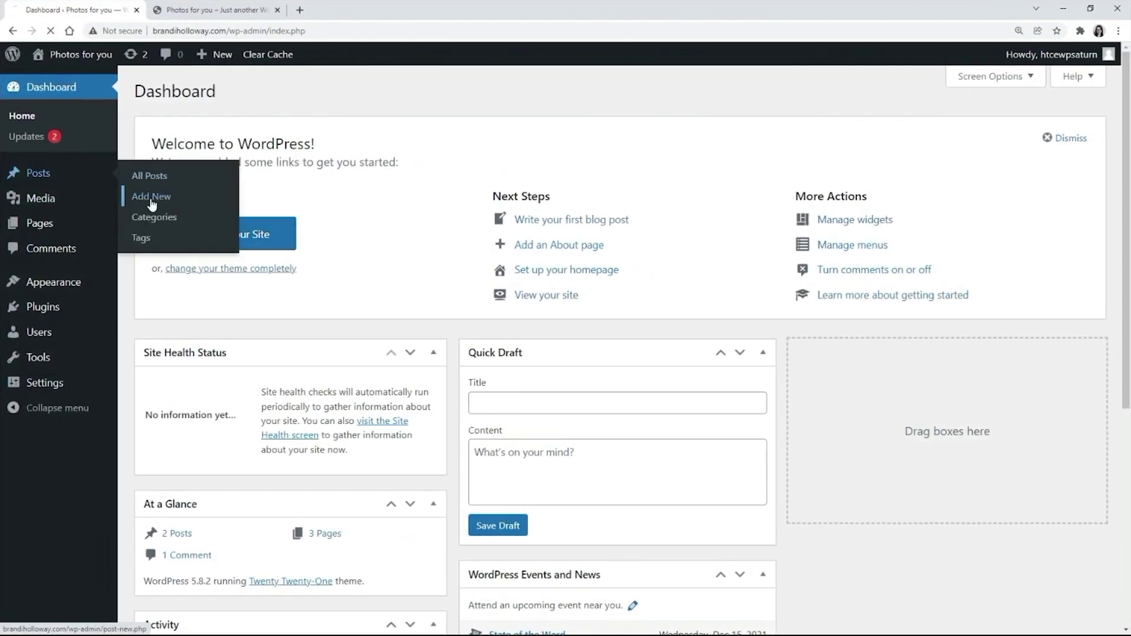
text(Test post)
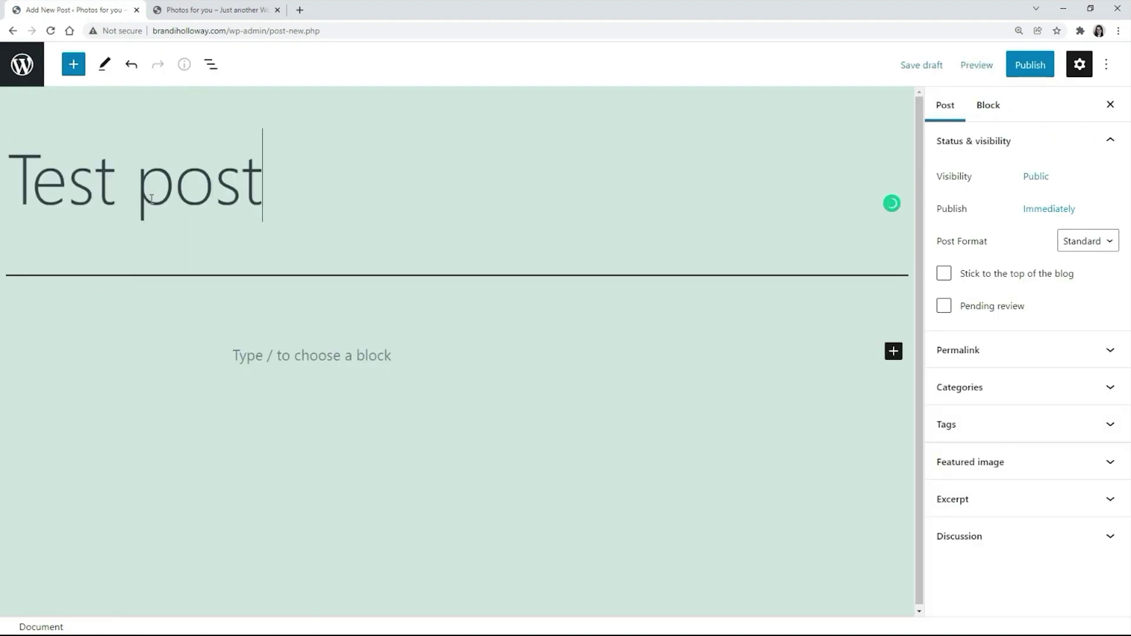
click(240, 384)
text(Hello!)
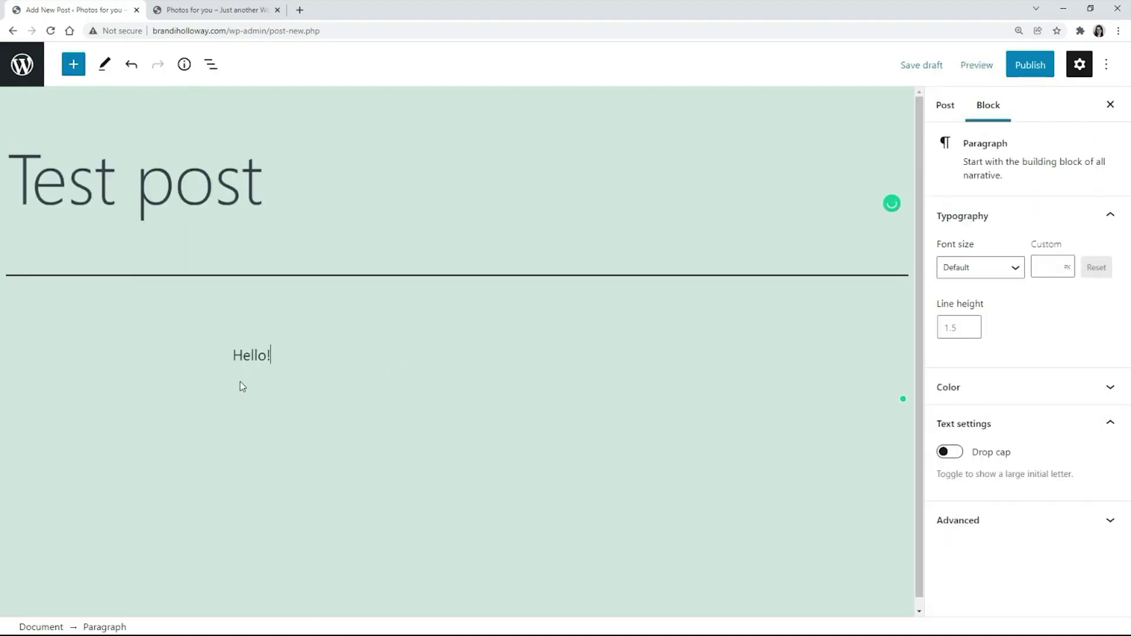
click(1031, 68)
click(981, 66)
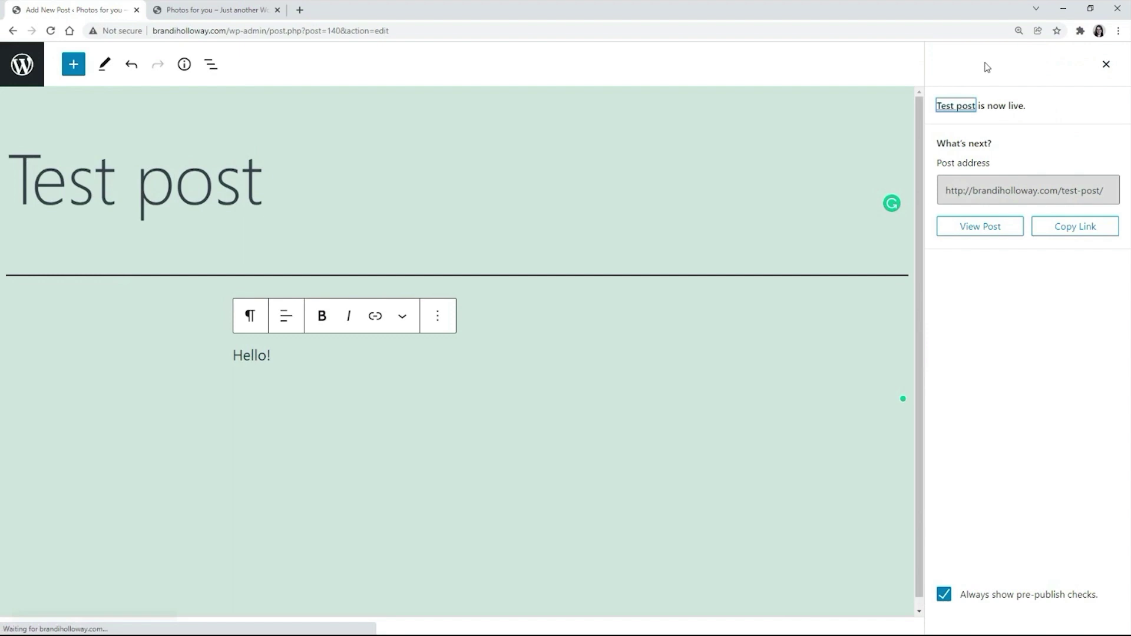
- Reload the live homepage to see the new post, then return to the Dashboard
click(239, 10)
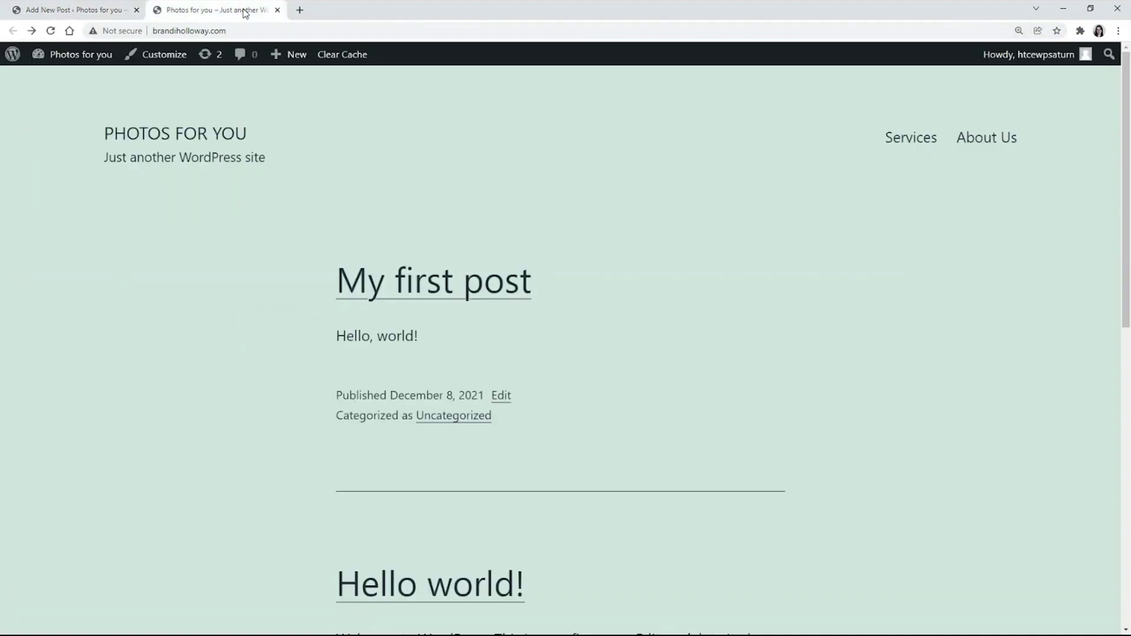
click(51, 32)
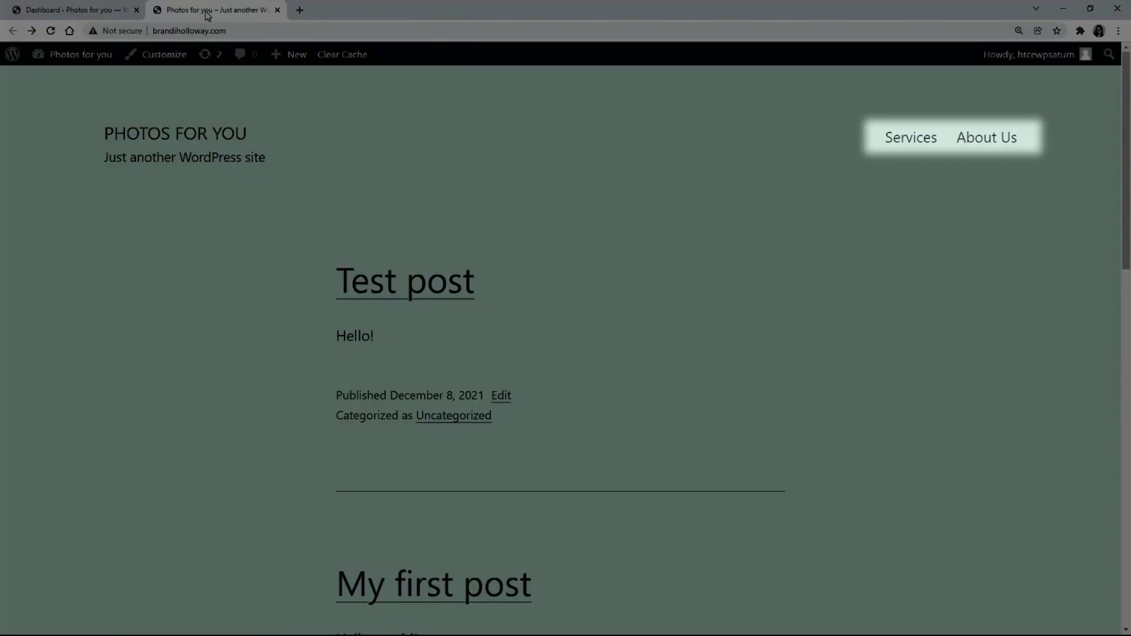
click(71, 10)
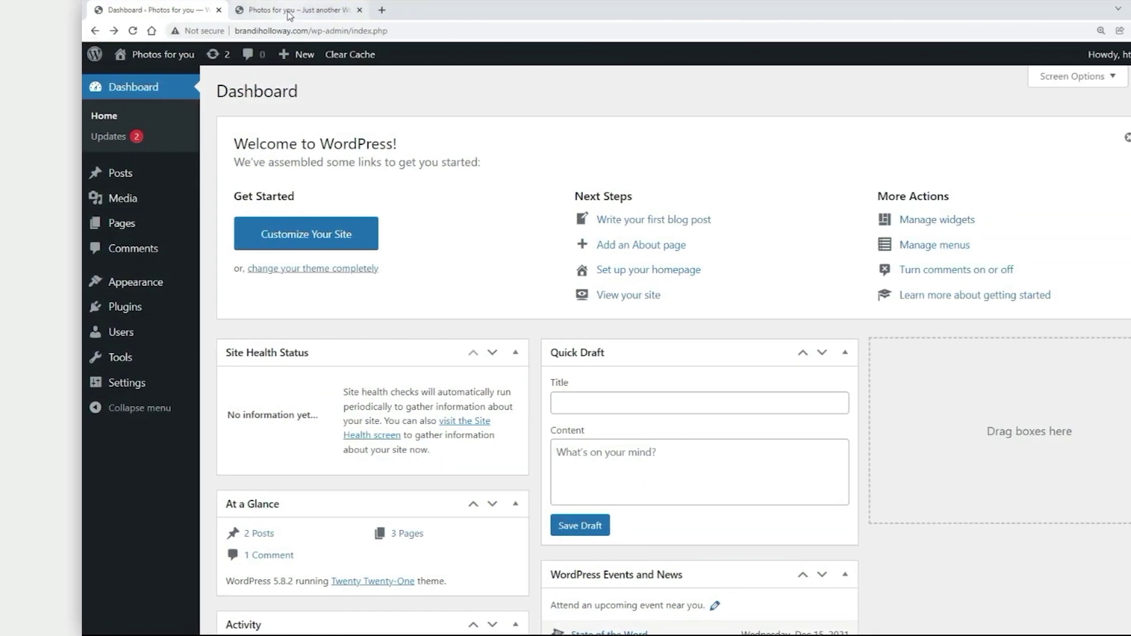
click(588, 11)
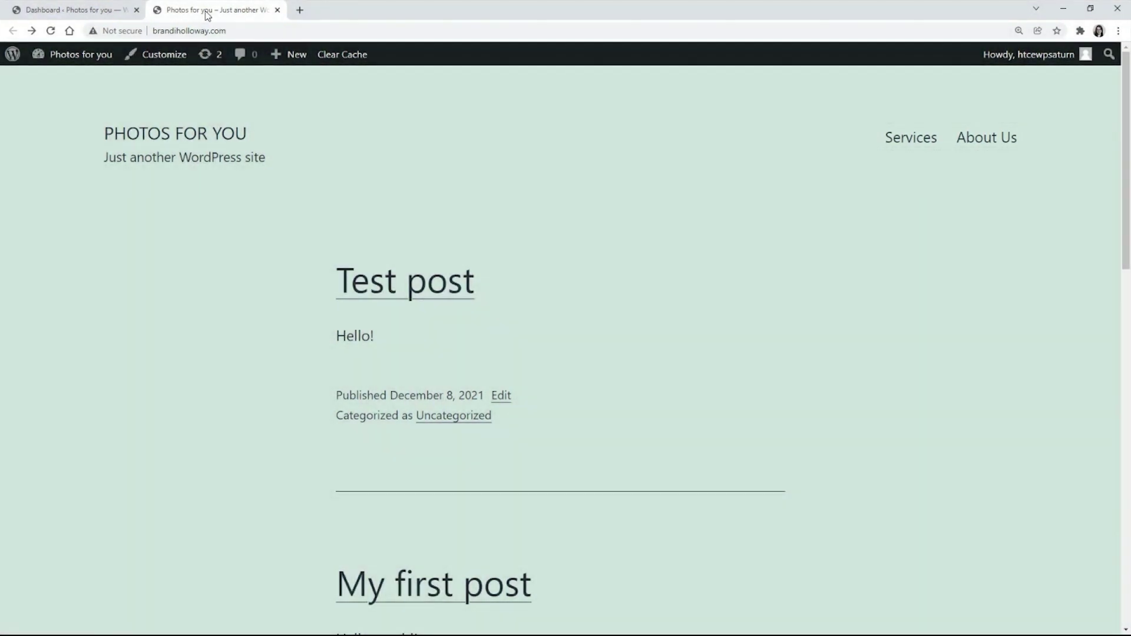
- Publish a page titled 'Contact Us' and reload the live site to see it in the navigation
click(96, 13)
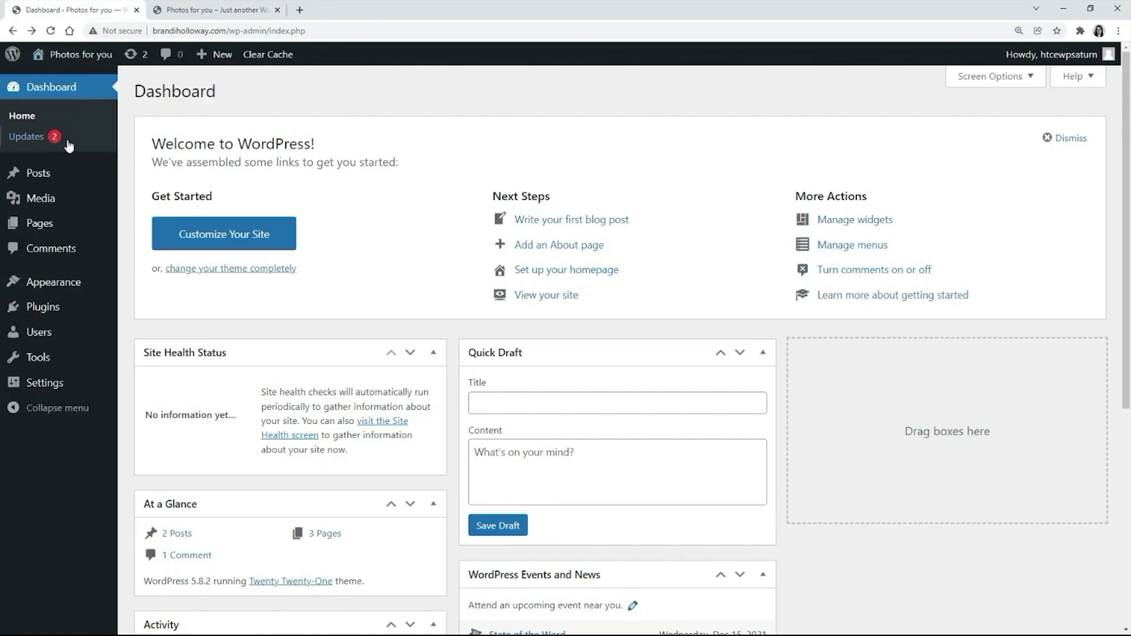
mouse_move(72, 225)
click(162, 245)
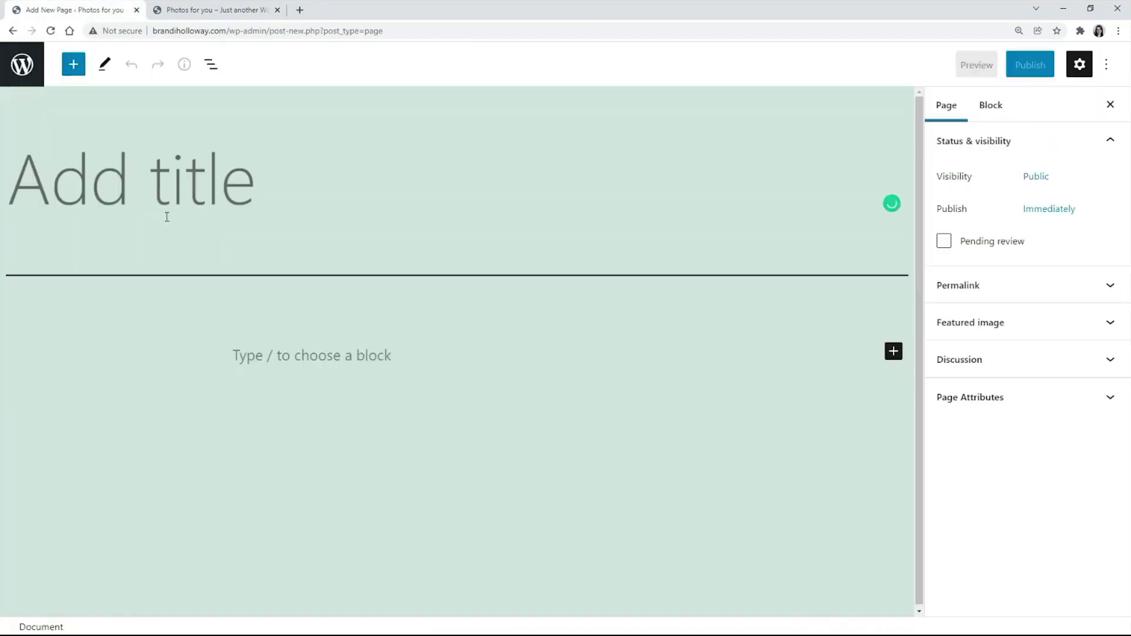
text(Contact Us)
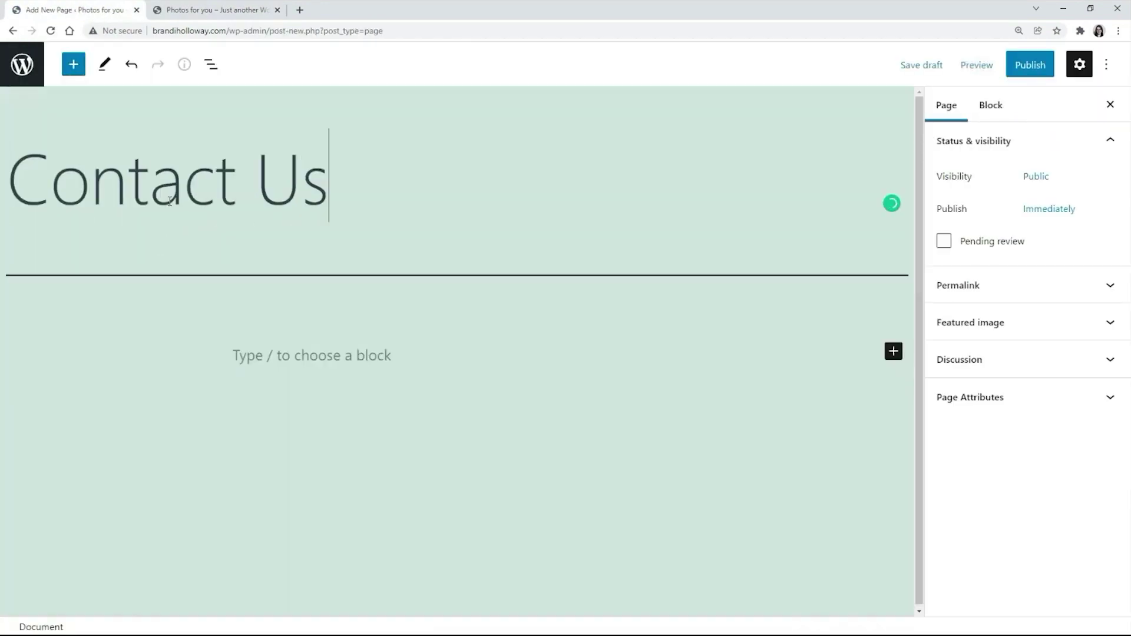
click(1020, 64)
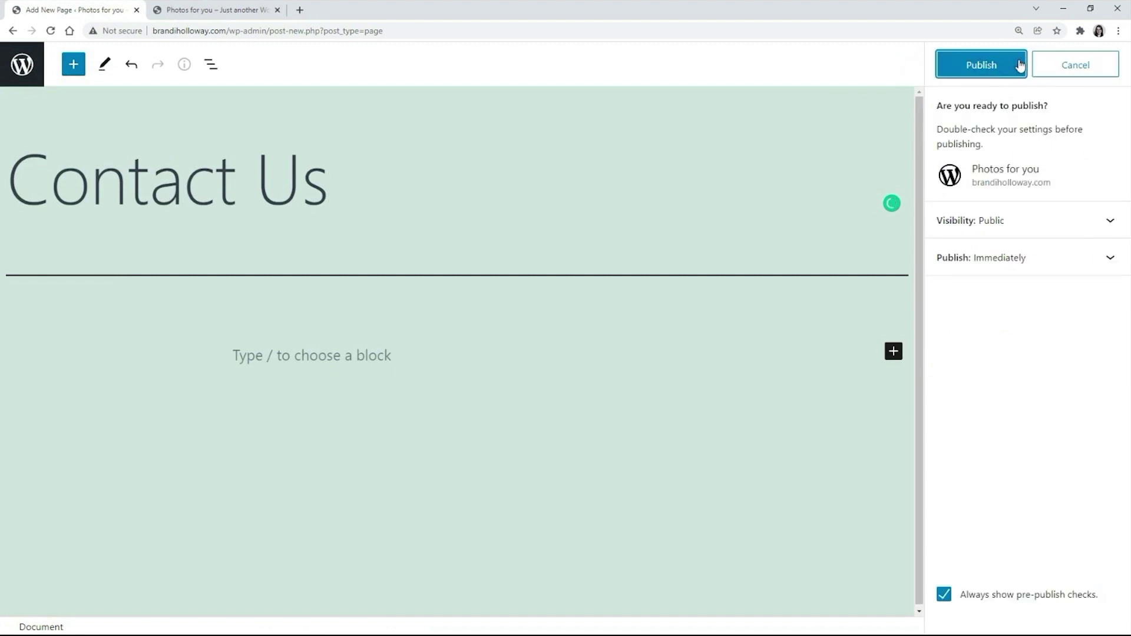
click(997, 67)
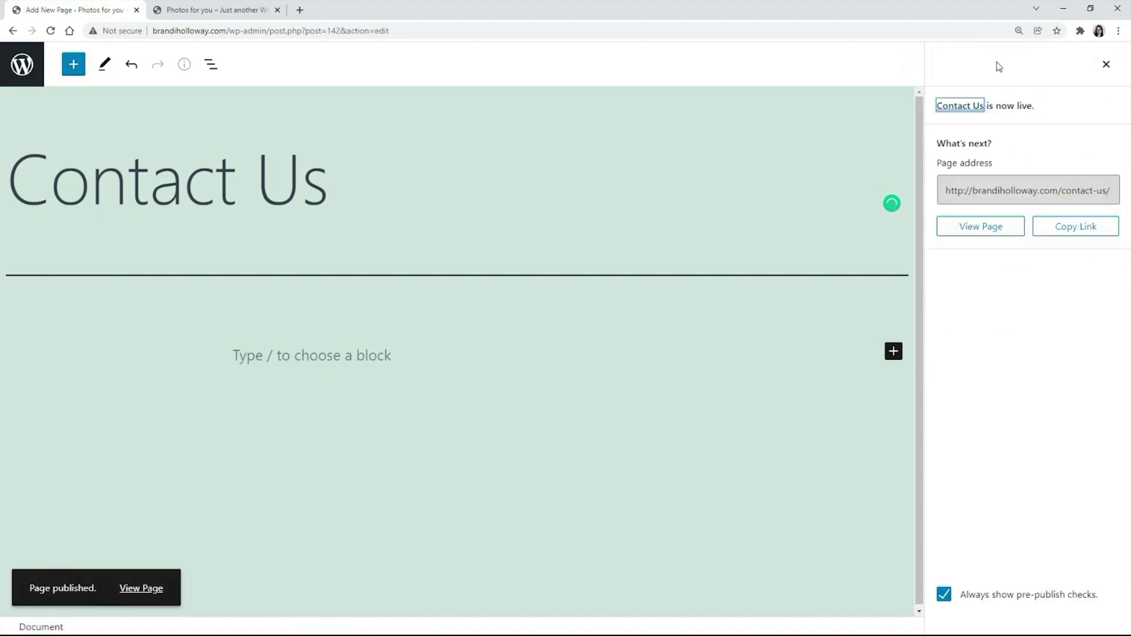
click(243, 13)
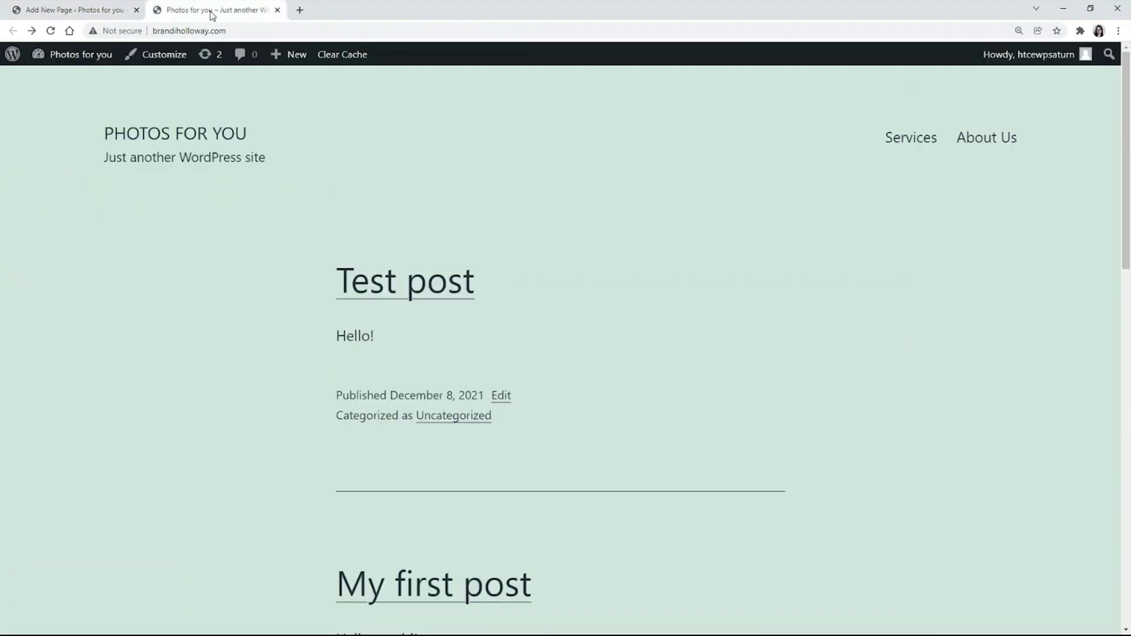
click(51, 31)
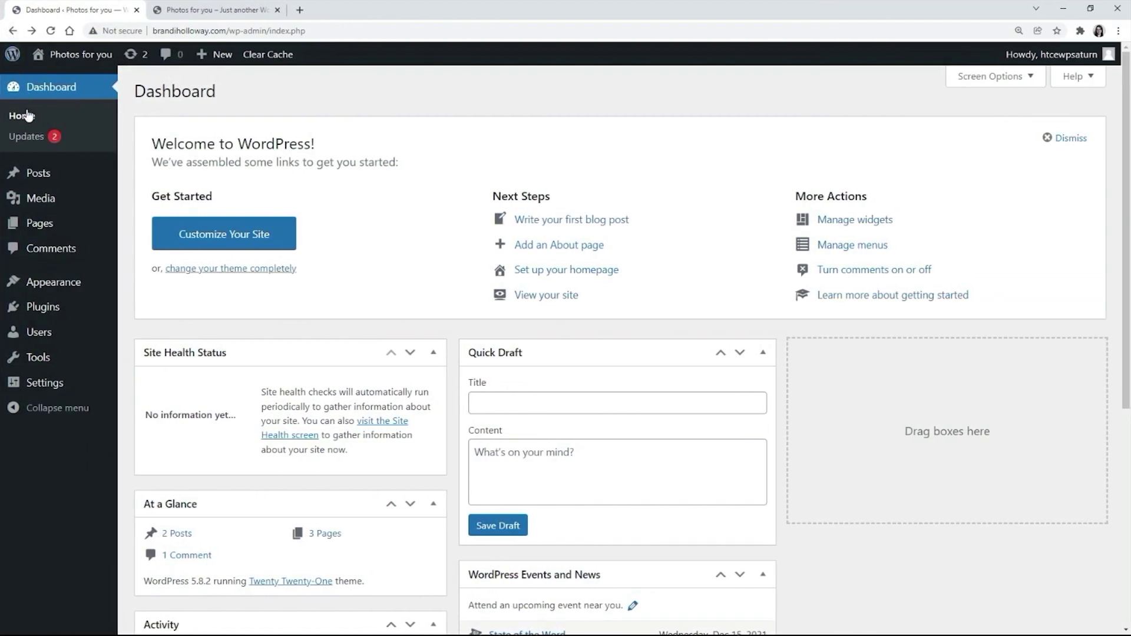
- Upload Namecheap Logo.jpg from the computer into the media library
mouse_move(94, 203)
click(150, 222)
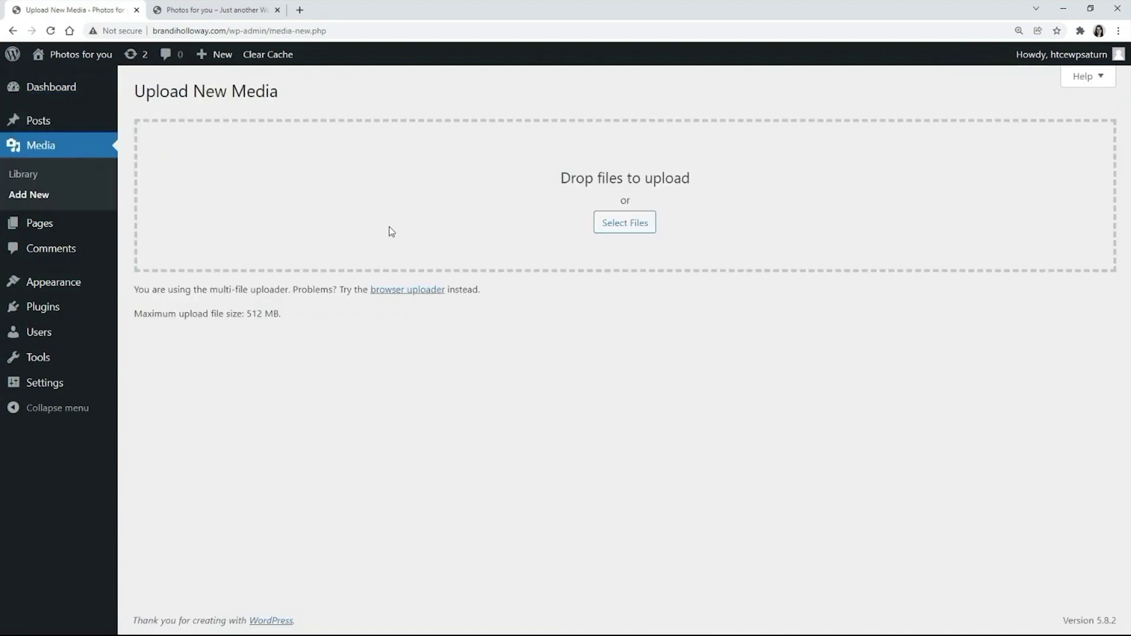
click(626, 226)
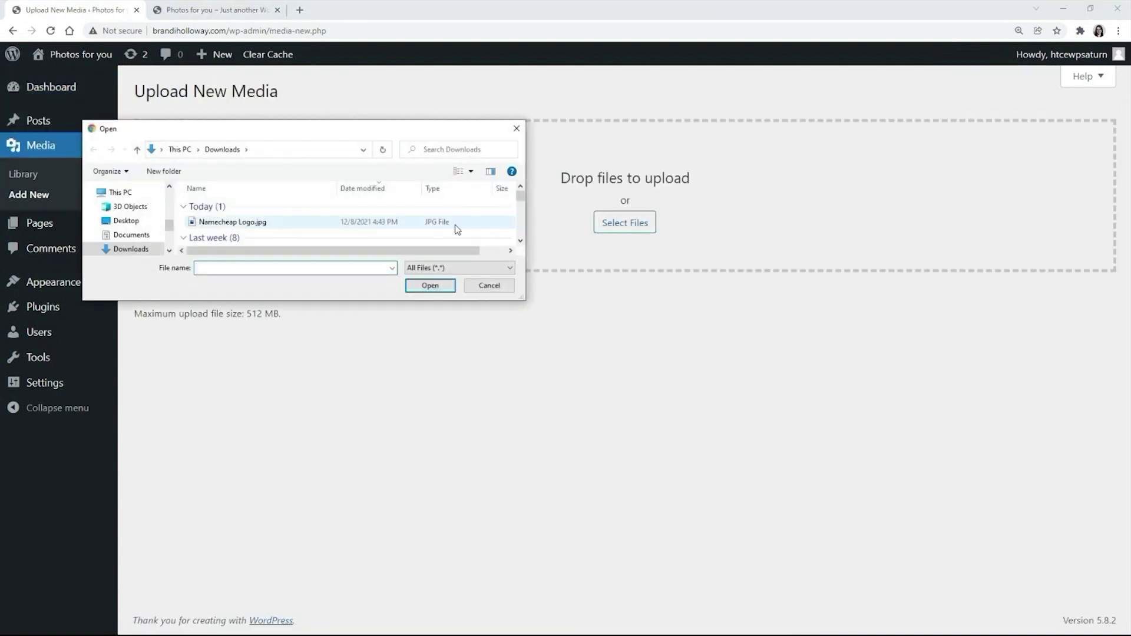
click(317, 224)
click(423, 290)
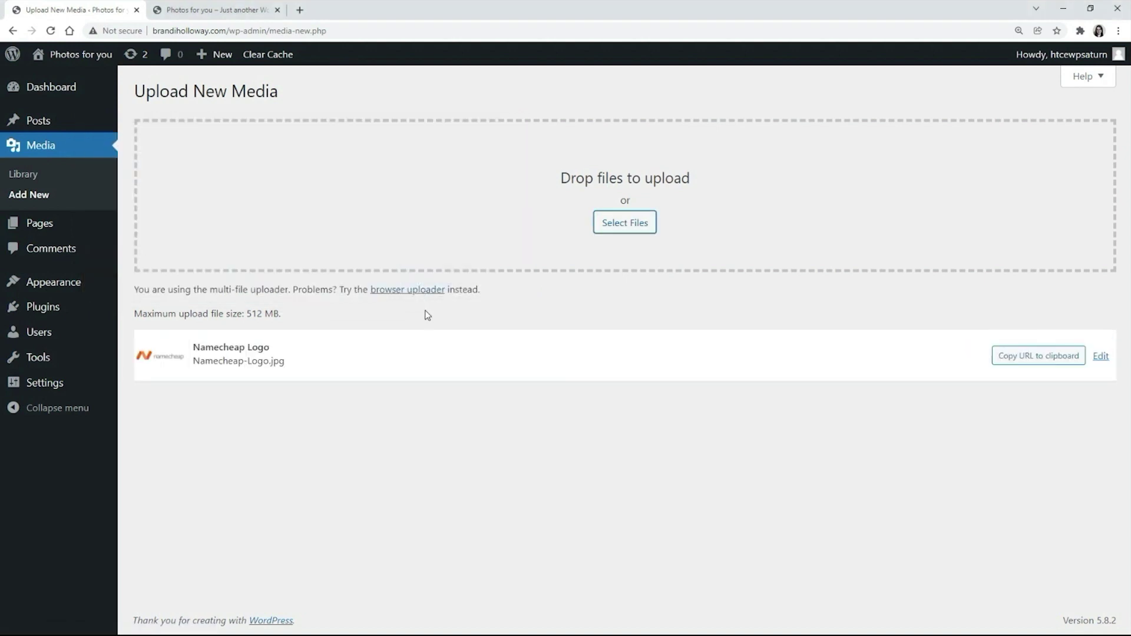
- Create a post titled 'Post with image' with an Image block showing the Namecheap logo
mouse_move(78, 126)
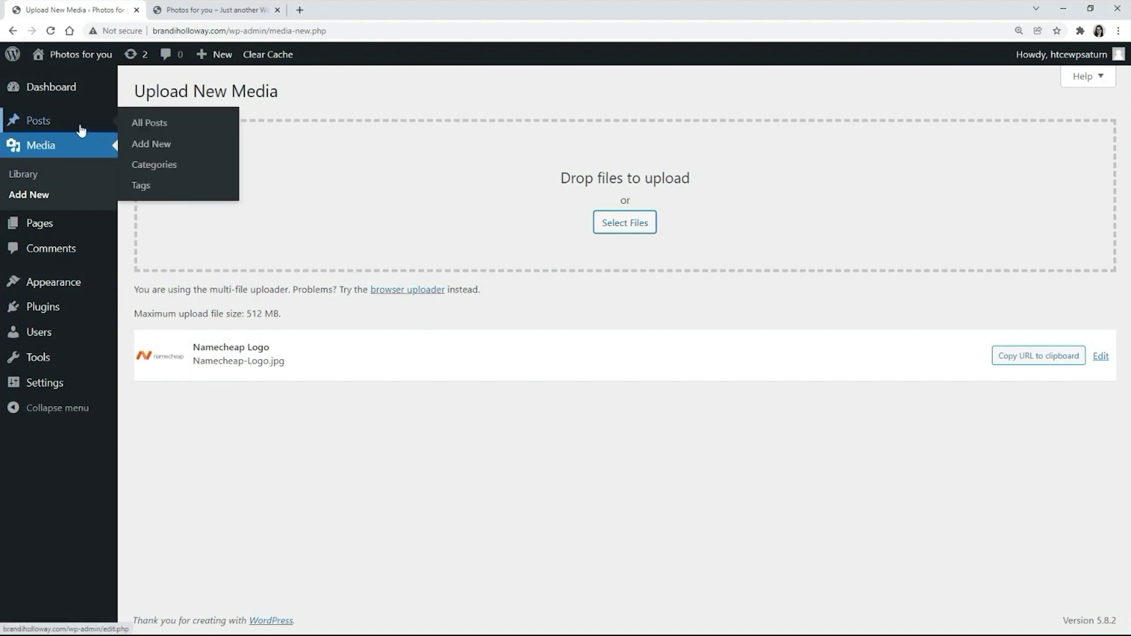
click(151, 145)
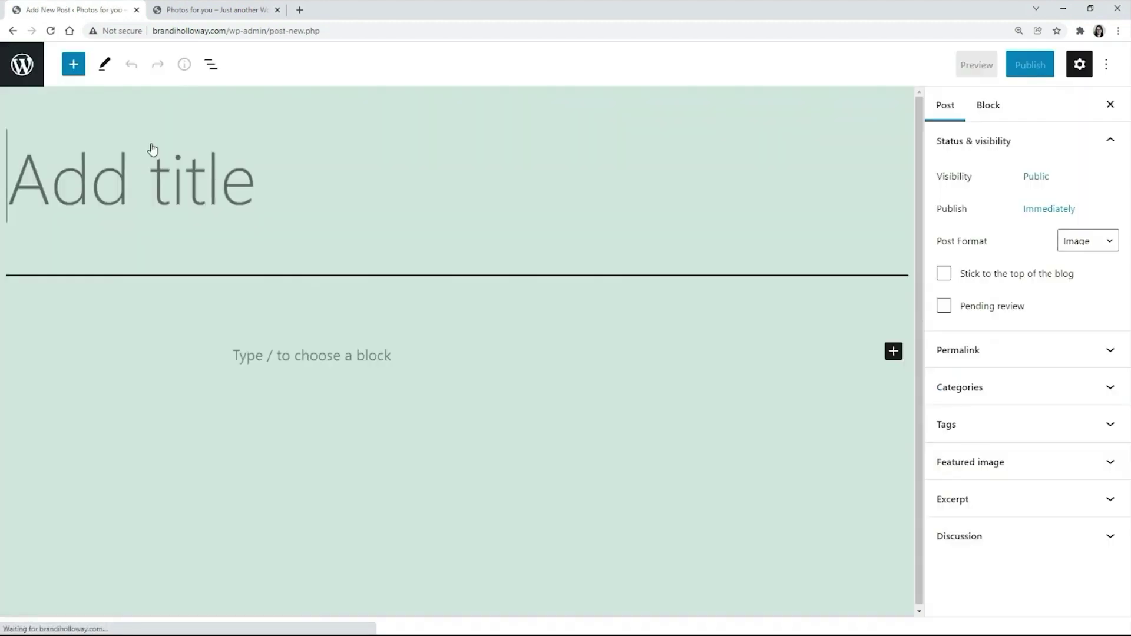
text(Post with )
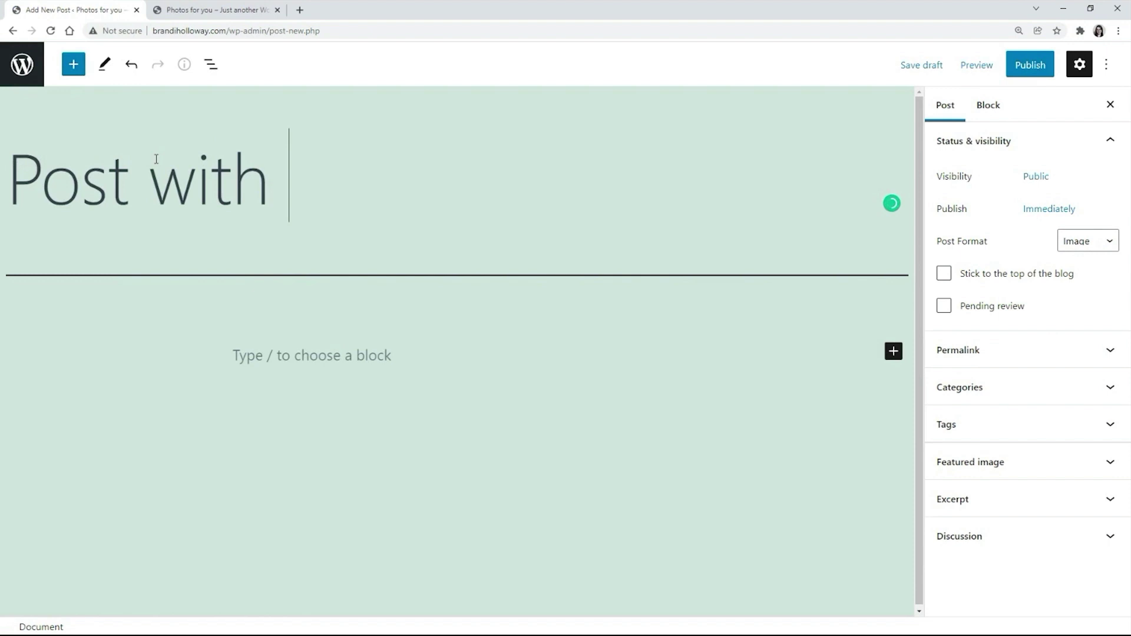
text(image)
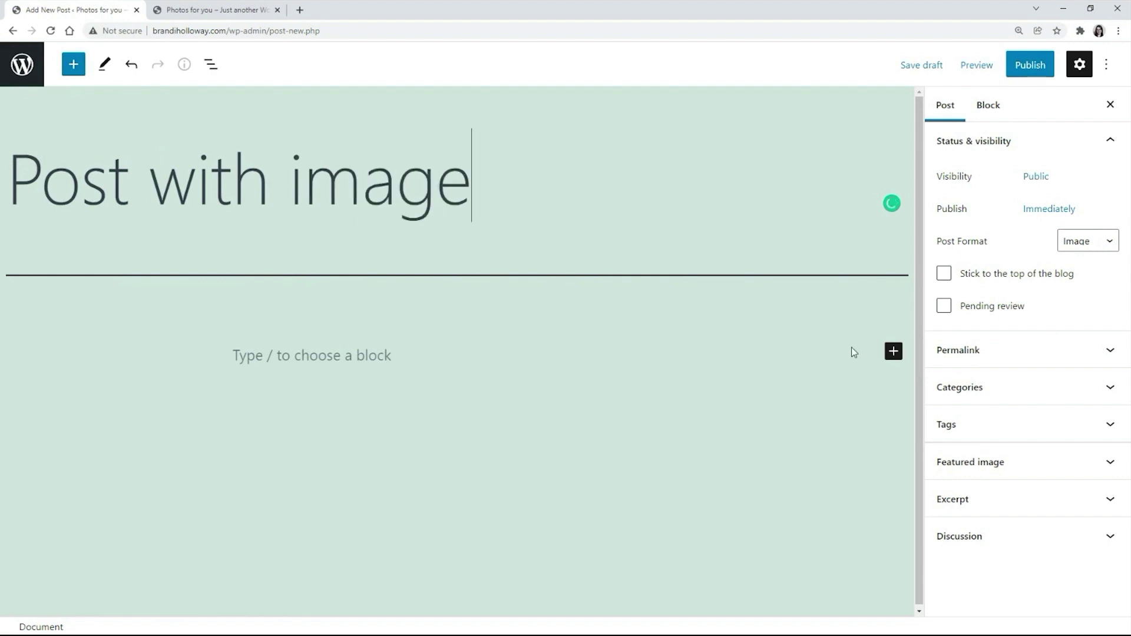
click(893, 351)
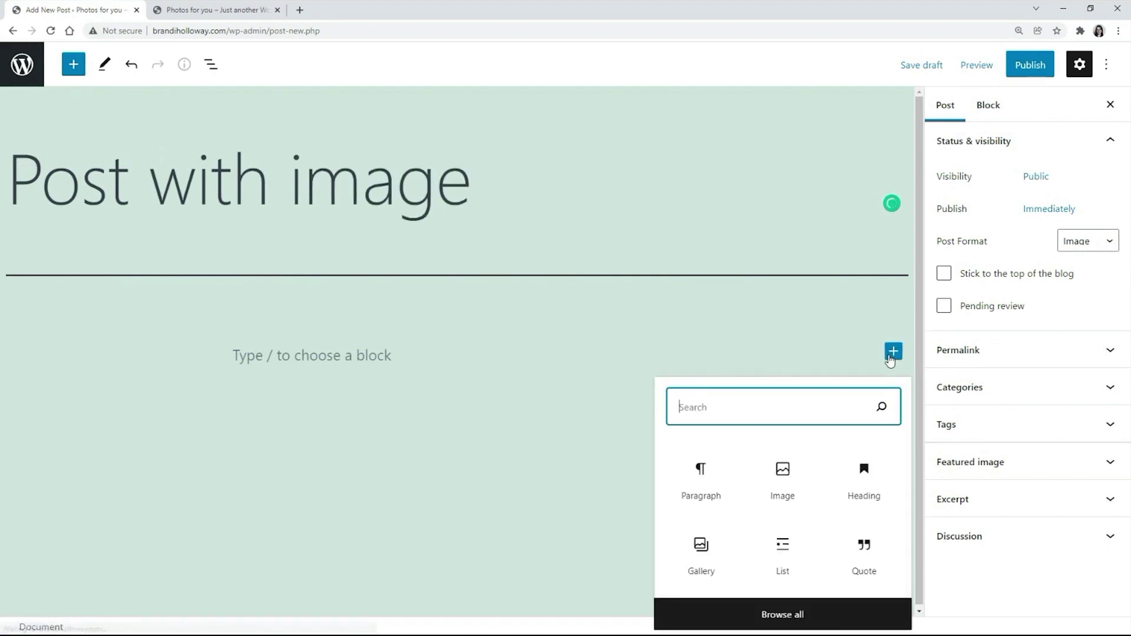
click(797, 469)
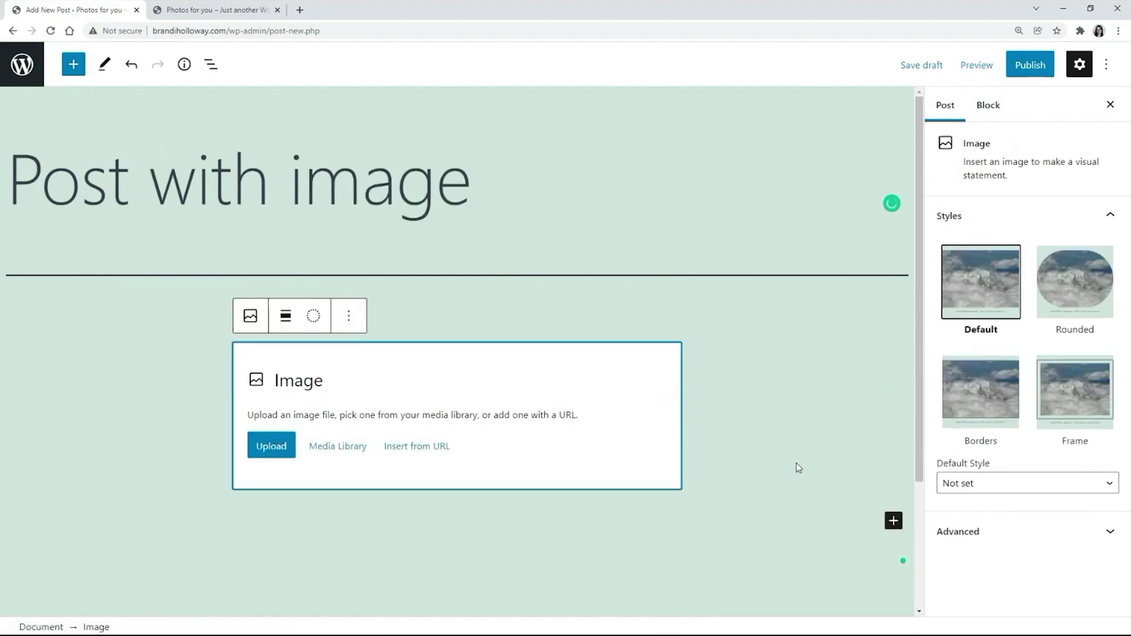
click(368, 447)
click(105, 265)
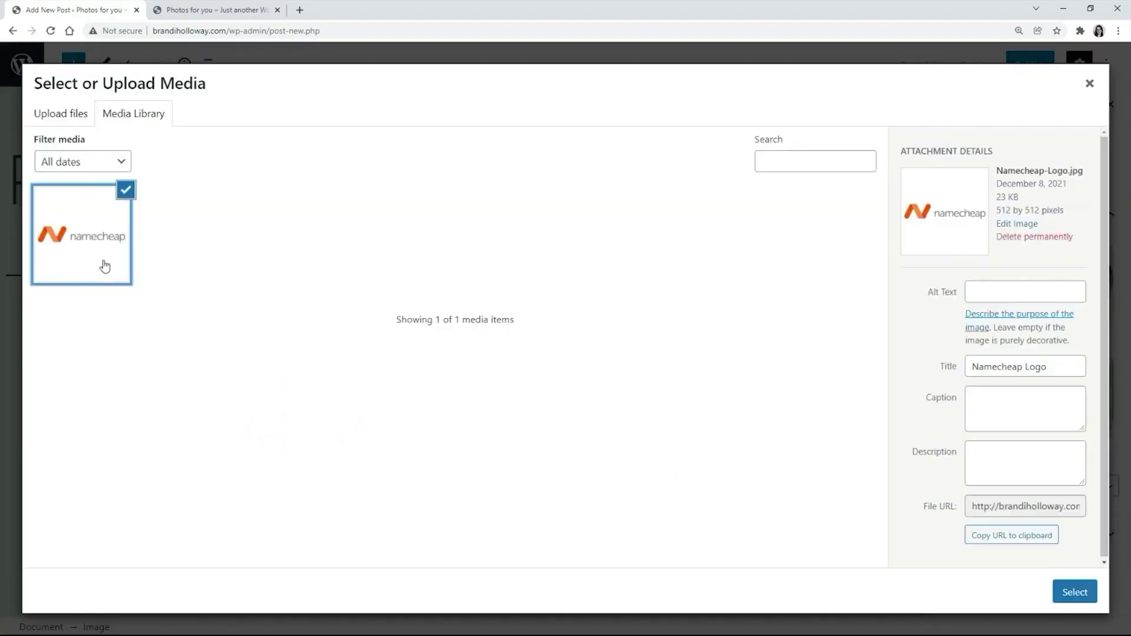
click(1073, 591)
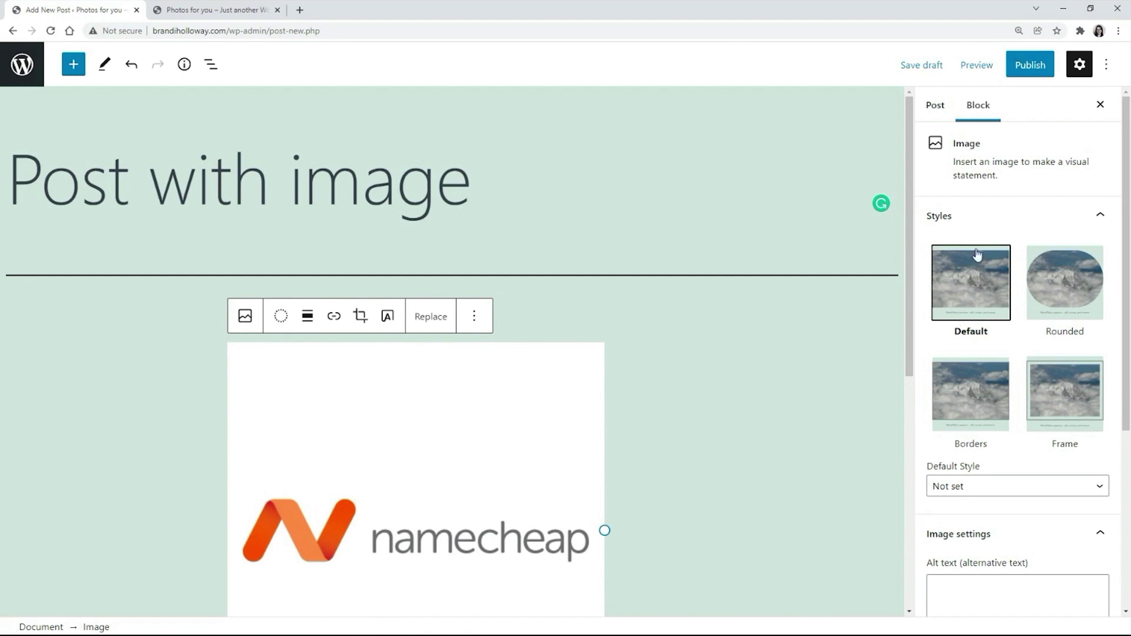
- Publish the post, reload the live homepage to see it, then go back to the media upload page
click(1028, 66)
click(976, 65)
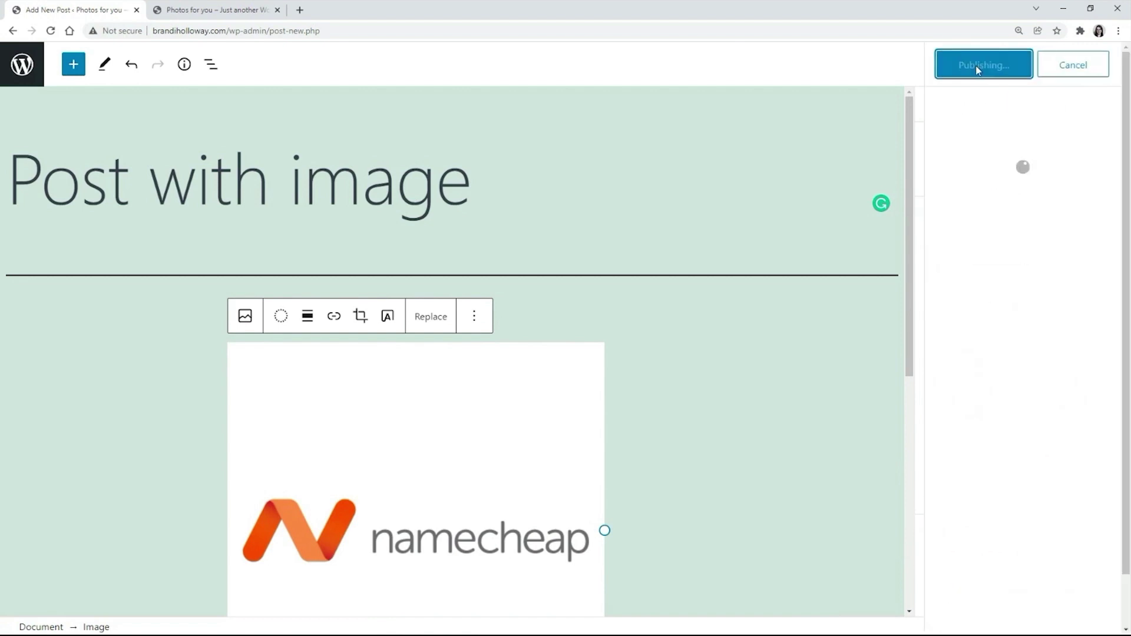
click(229, 19)
click(51, 33)
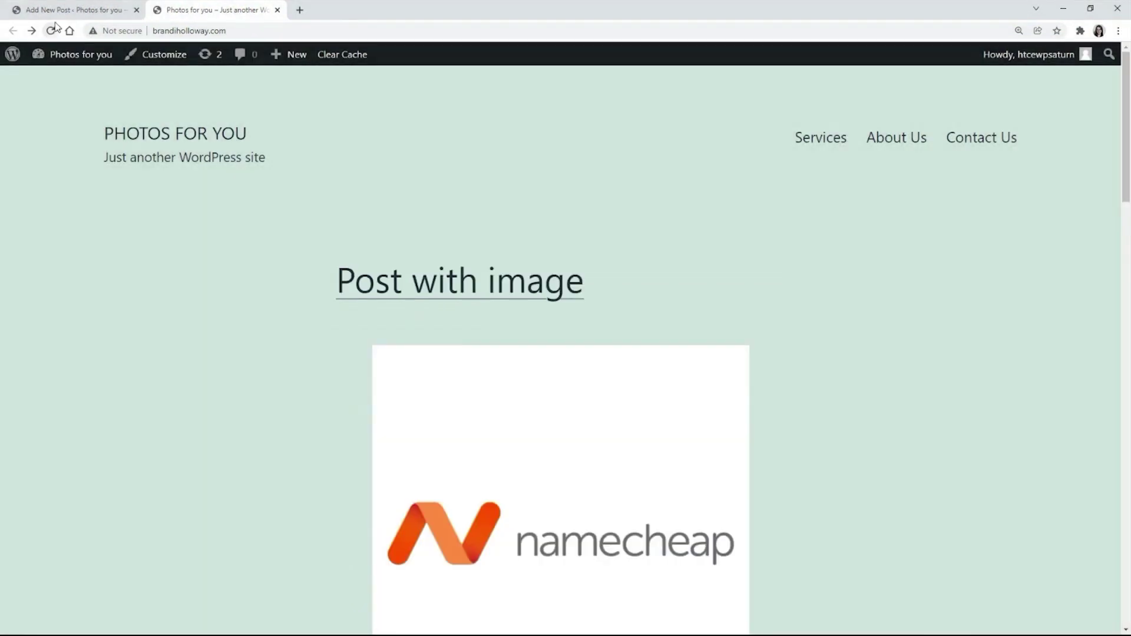
click(61, 11)
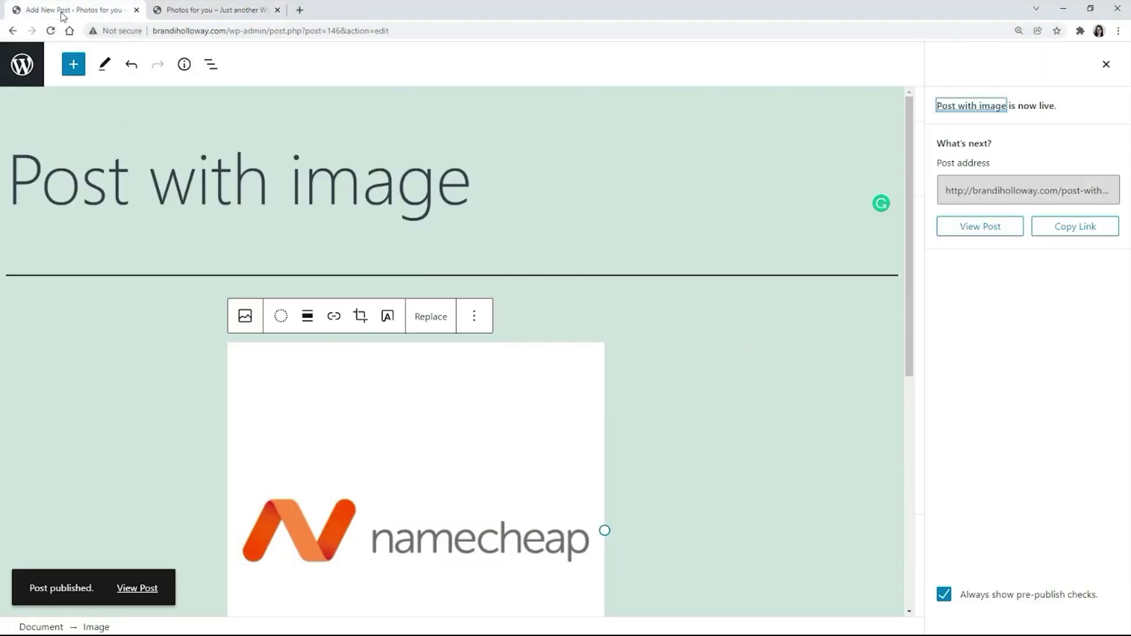
click(12, 31)
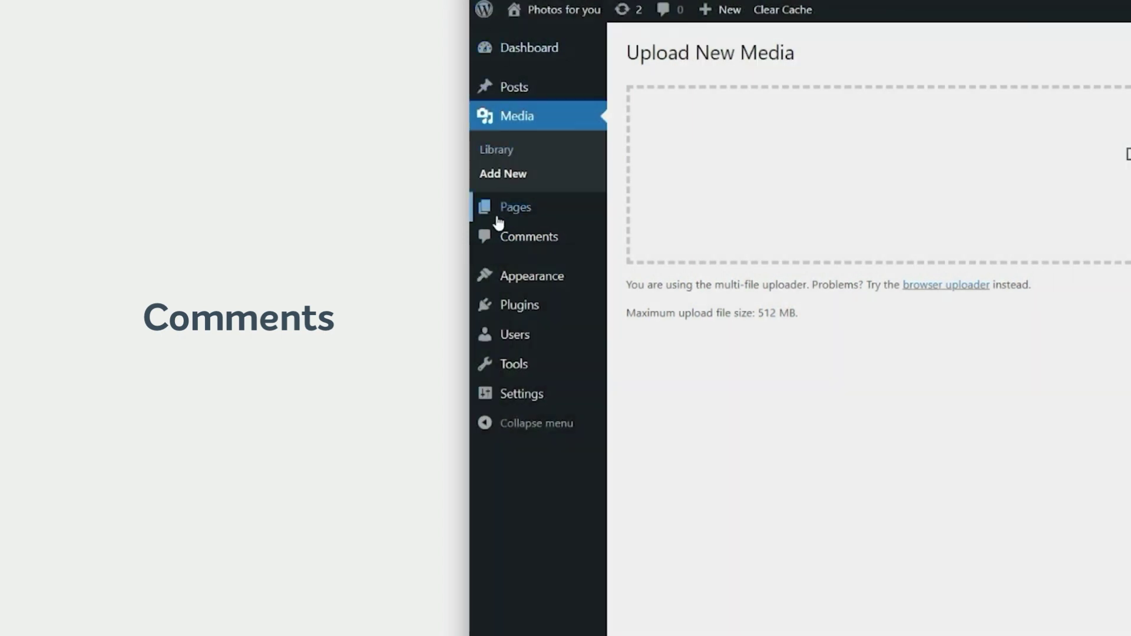
- Open the Comments management page listing the approved comment
click(495, 236)
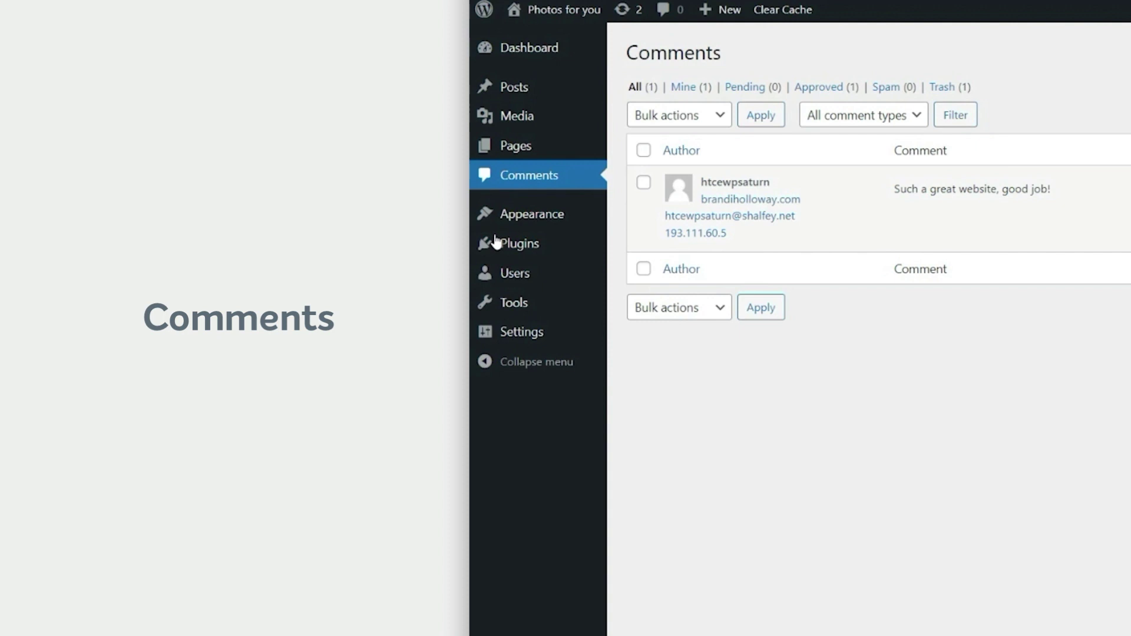
mouse_move(513, 219)
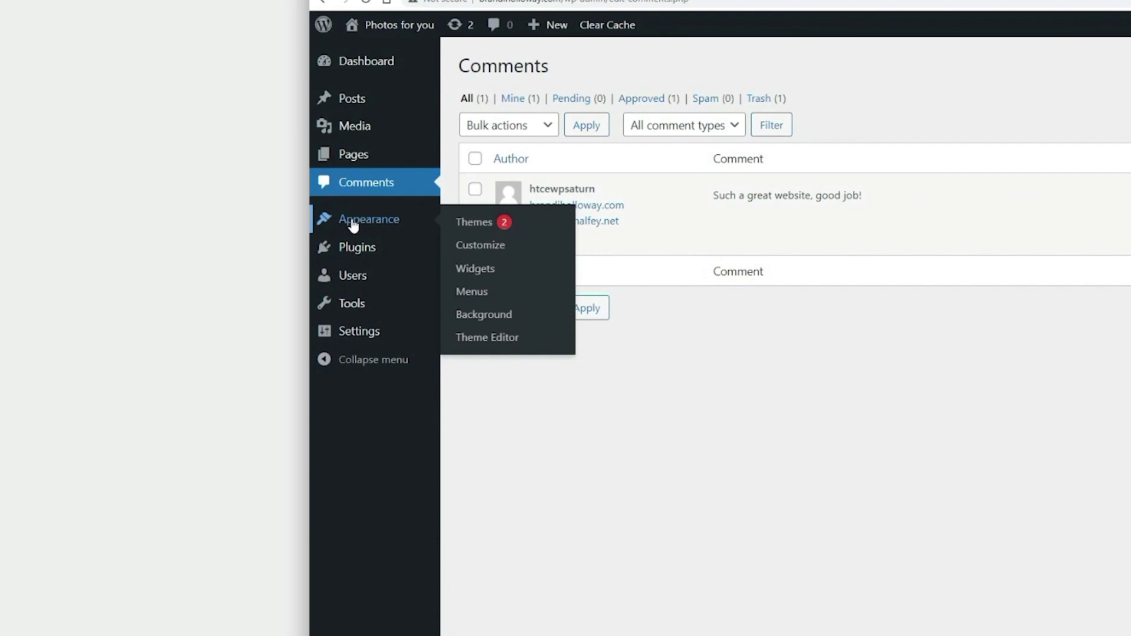
- Find 'Ashe' in the theme directory, install it and activate it
click(352, 225)
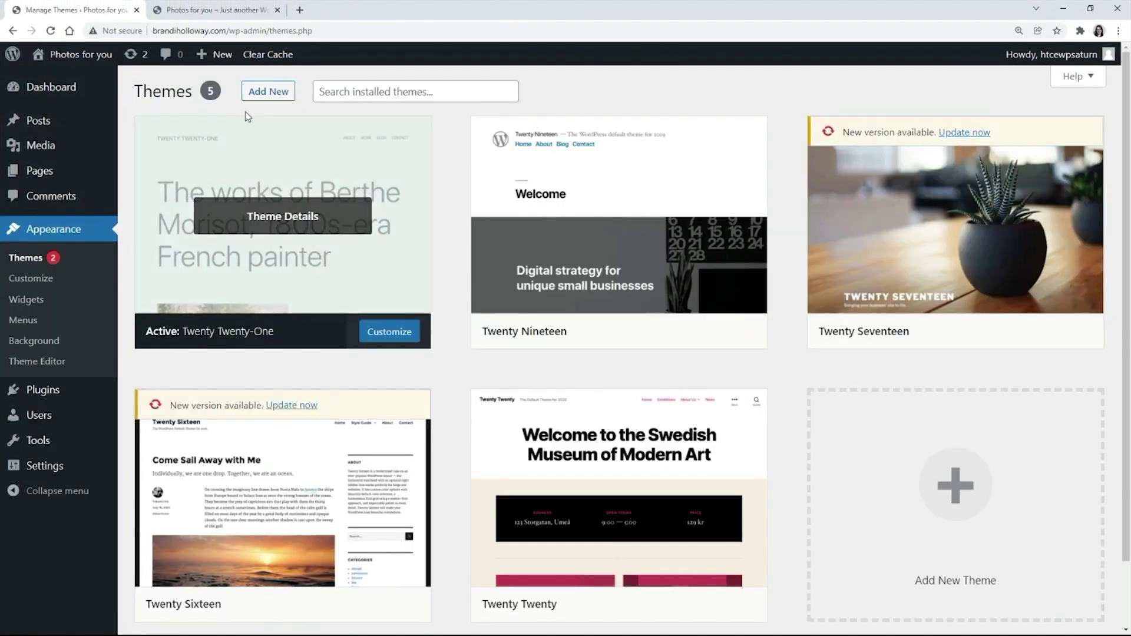
click(263, 94)
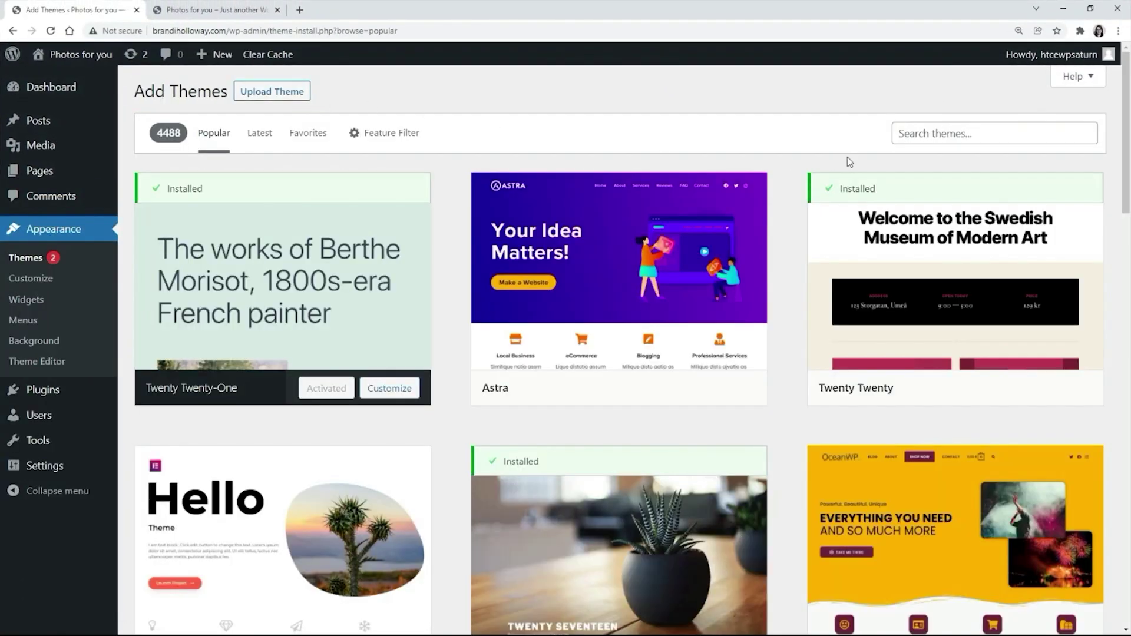
click(907, 134)
text(Ashe)
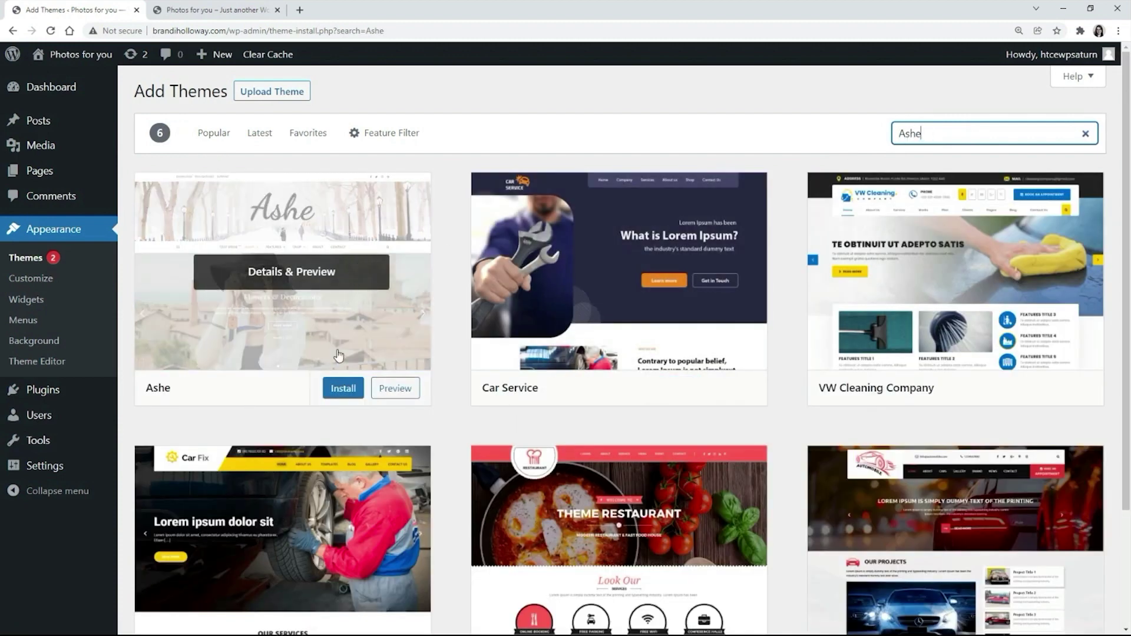
click(335, 389)
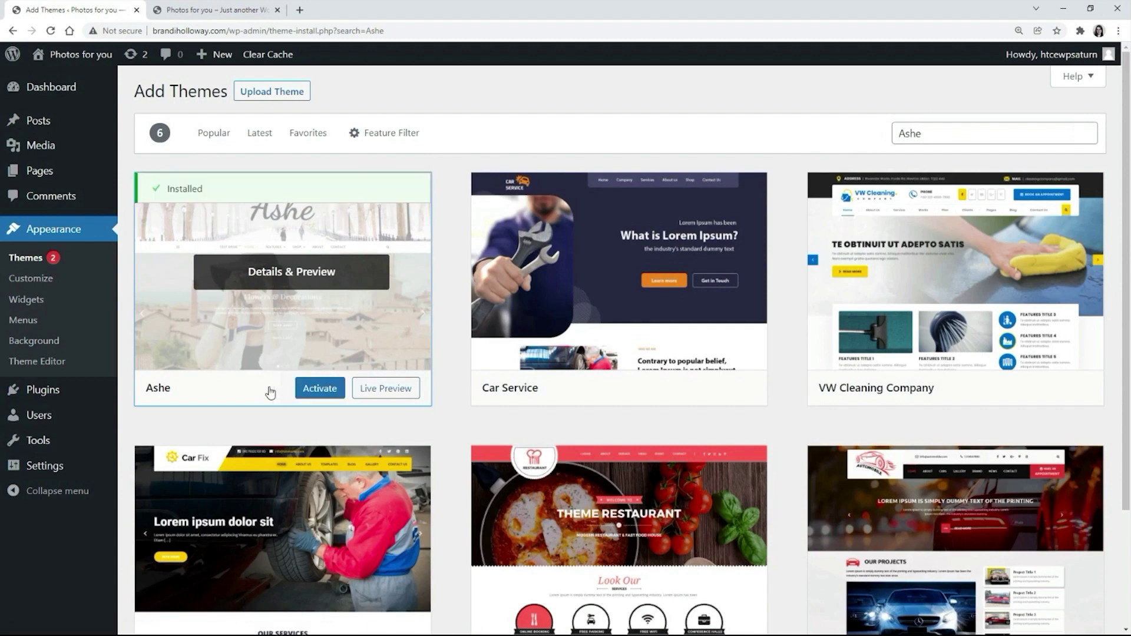
click(315, 389)
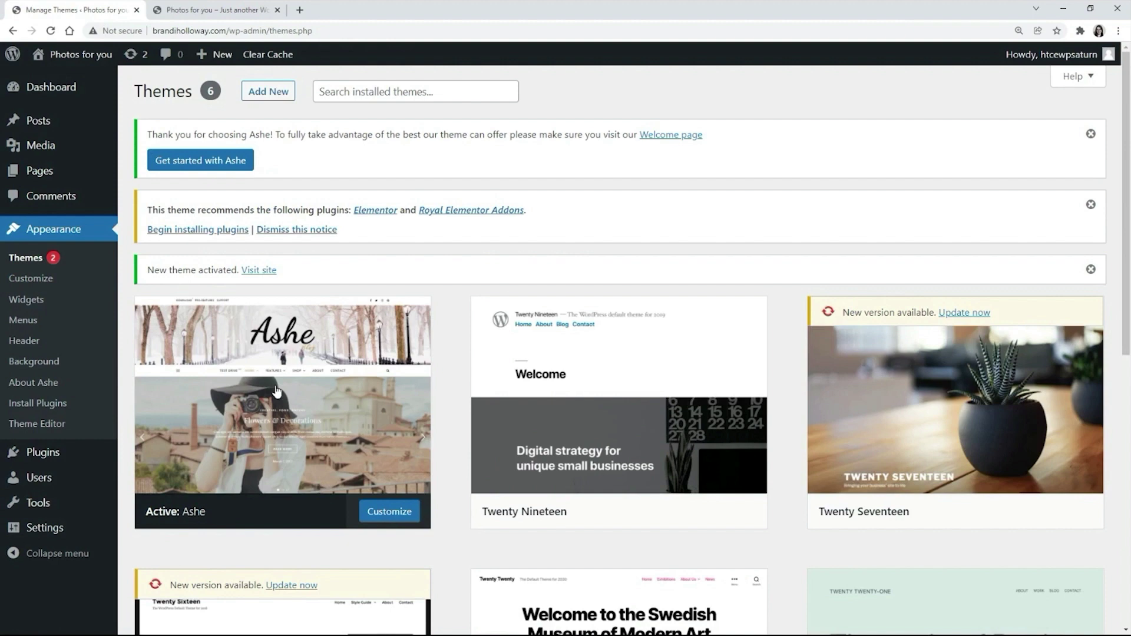
- Reload the live front page to check the Ashe theme, then return to the Themes admin page
click(245, 11)
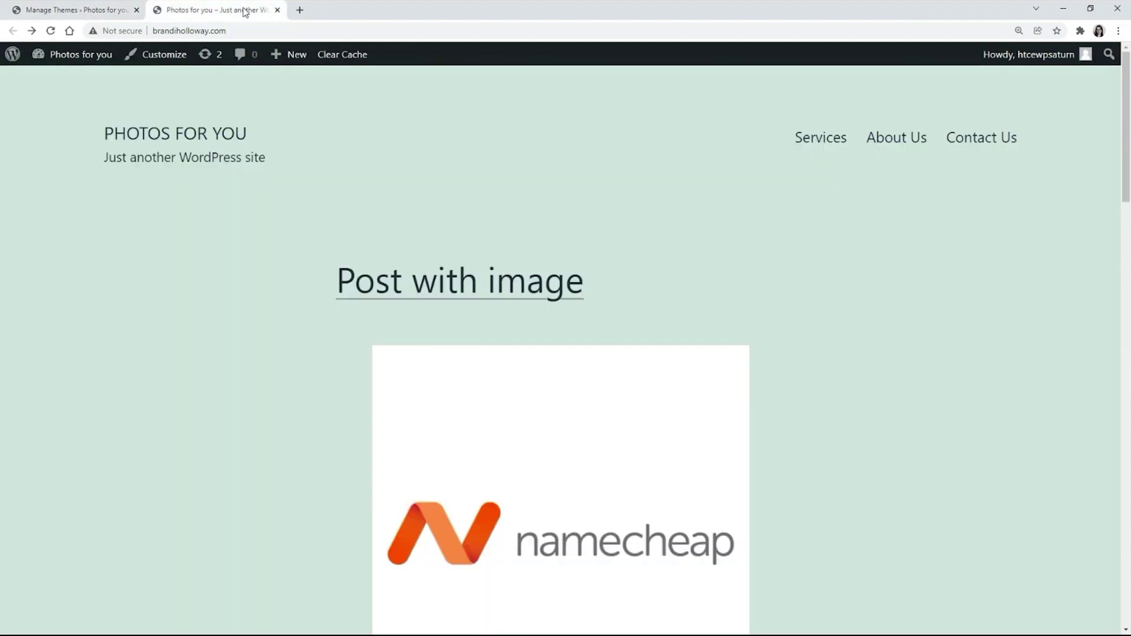
click(51, 30)
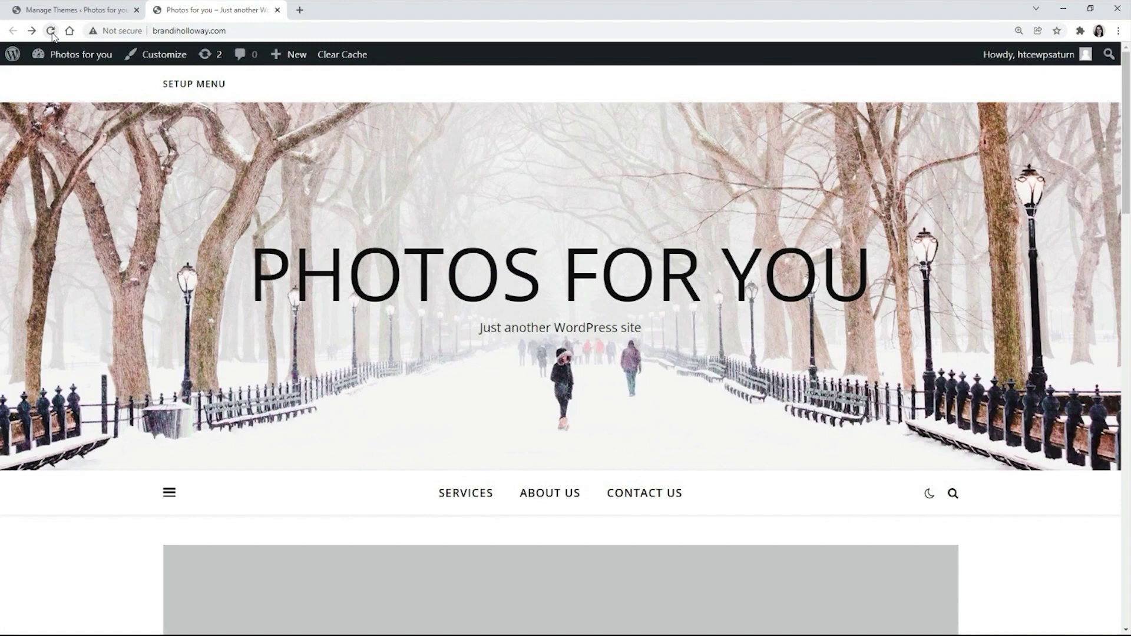
click(56, 15)
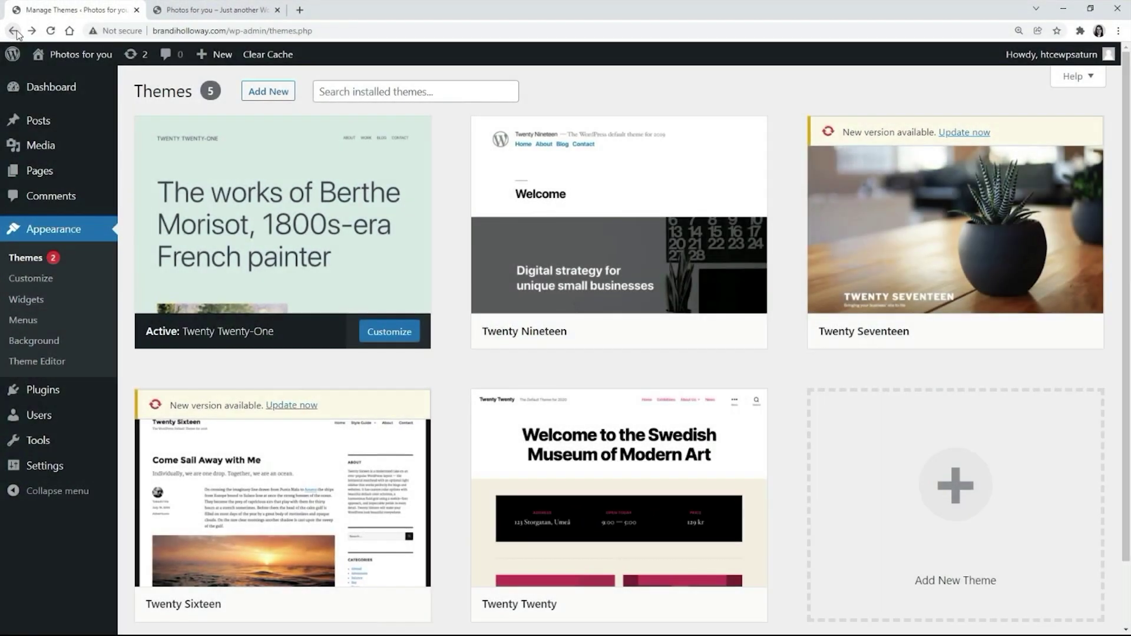
- Open the Widgets editor, then the Menus editor showing the Navigation menu
click(36, 299)
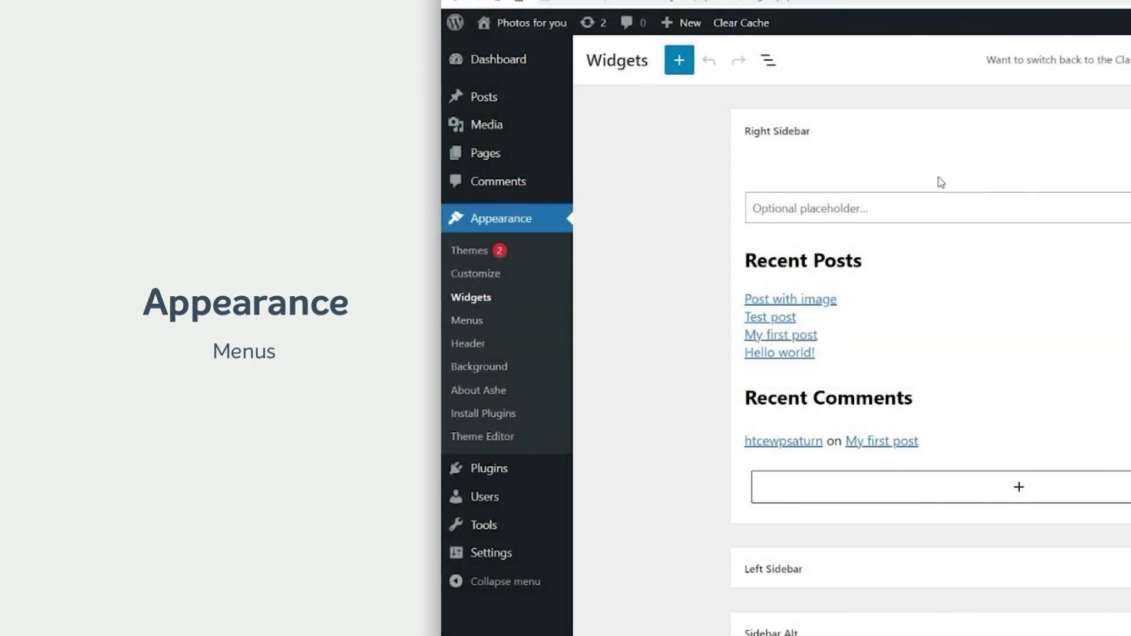
click(465, 321)
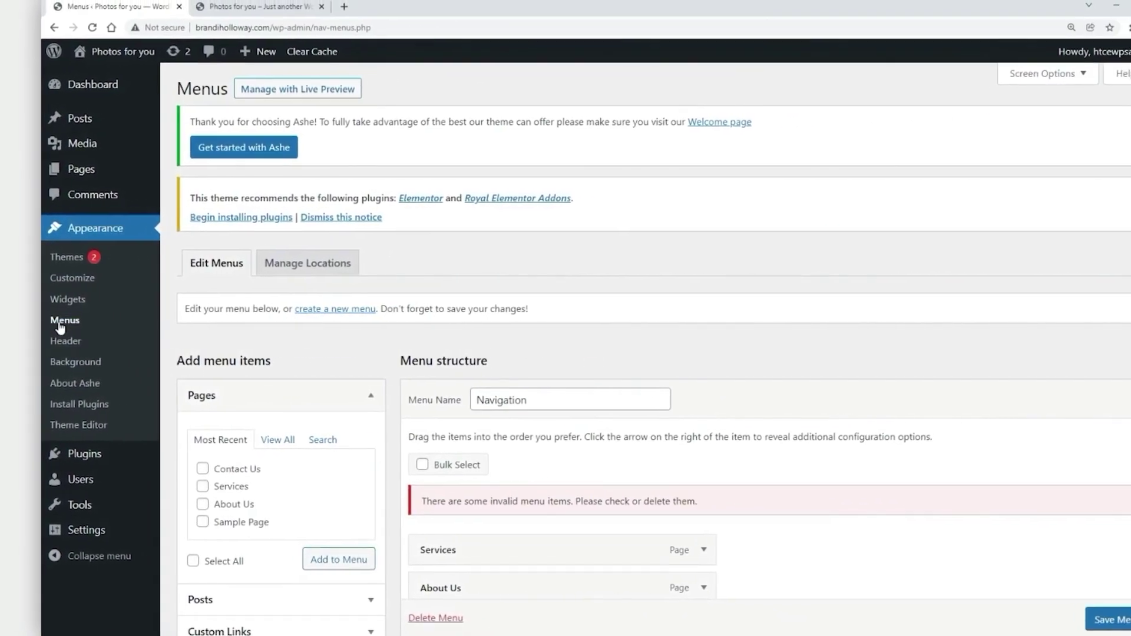
click(250, 11)
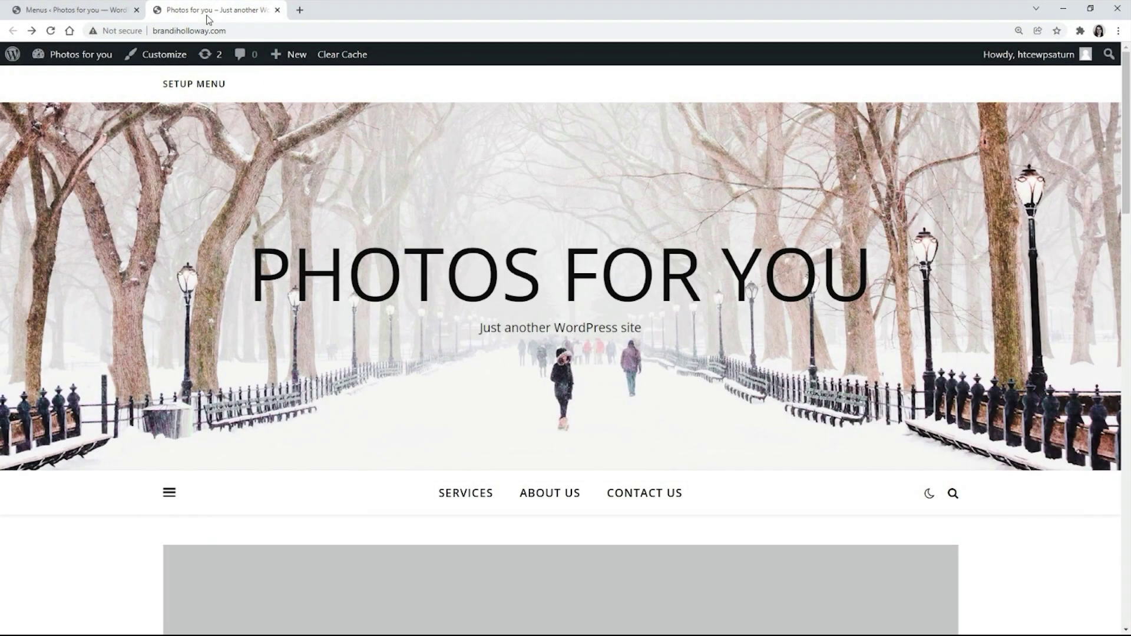
click(96, 11)
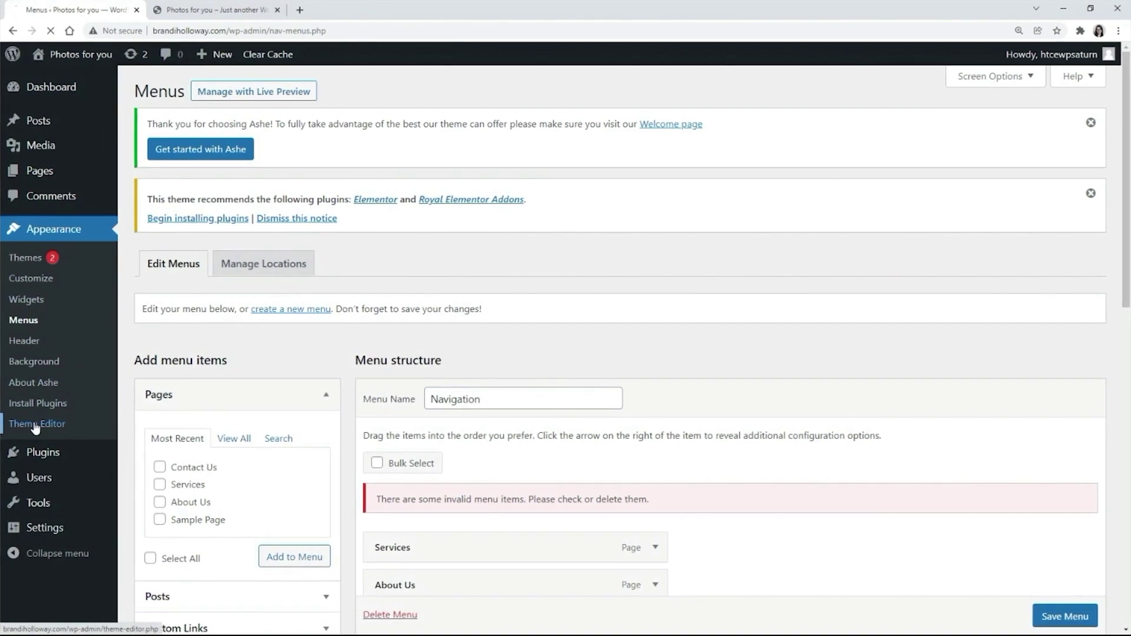
- Open the Theme Editor and accept the Heads up! warning to view Ashe's style.css
click(434, 434)
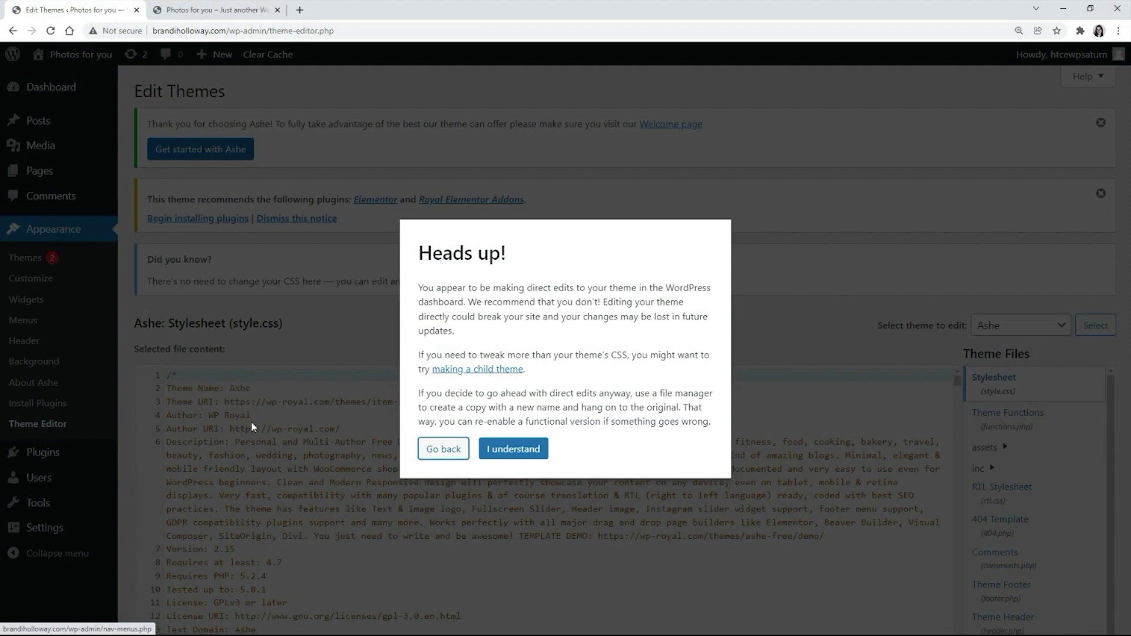
click(512, 448)
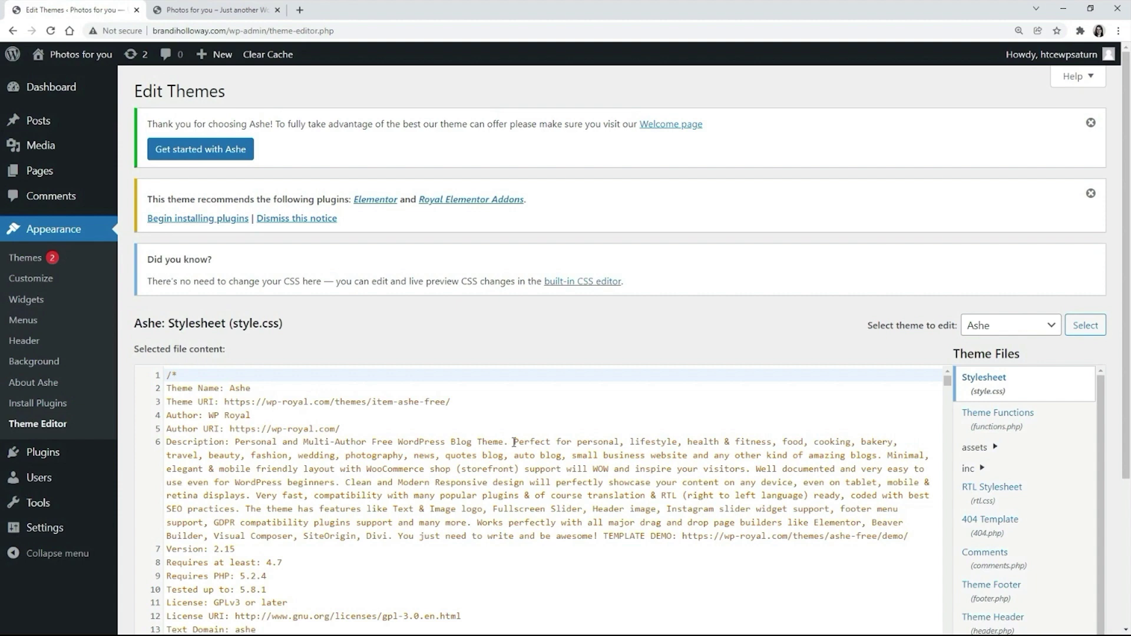
- Search plugins for 'elementor', install Elementor Website Builder and activate it
mouse_move(115, 455)
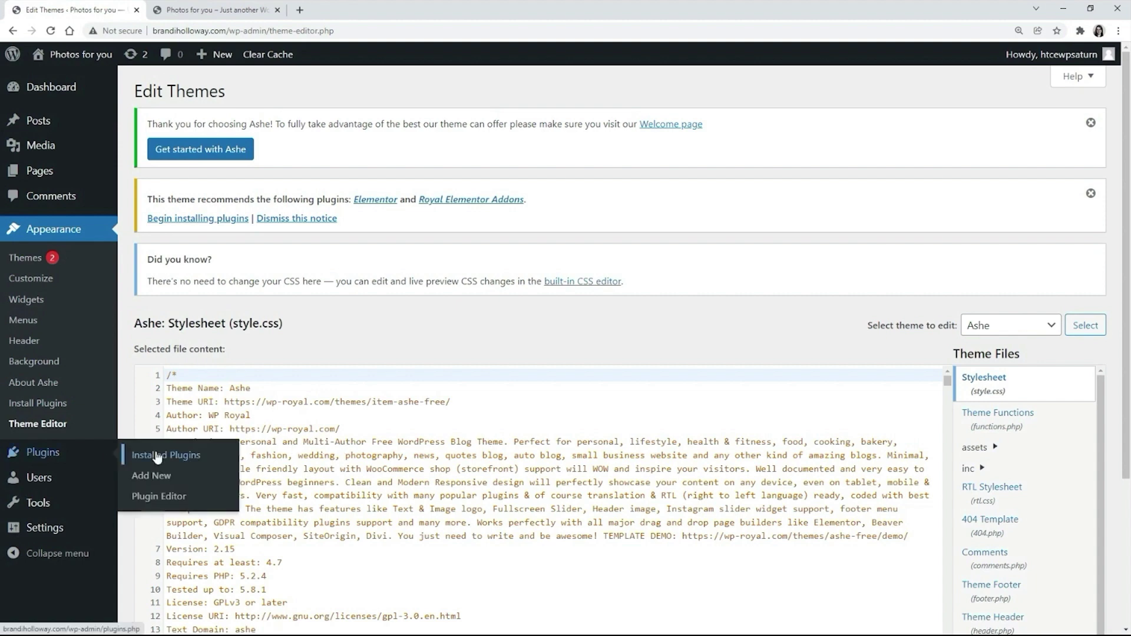
click(172, 479)
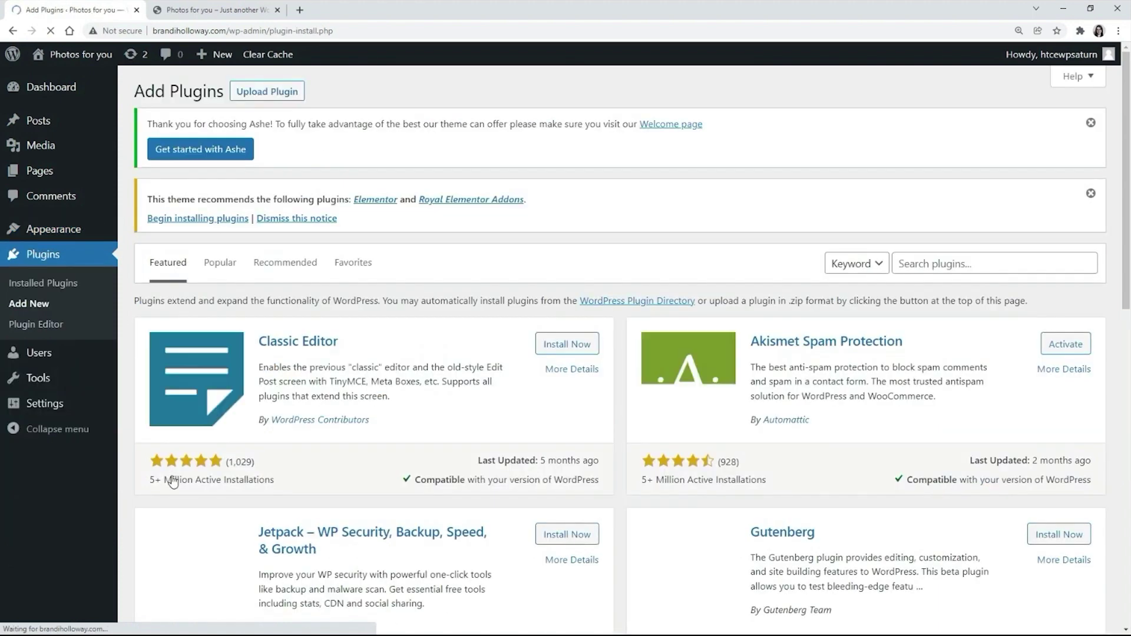
click(924, 264)
text(elementor)
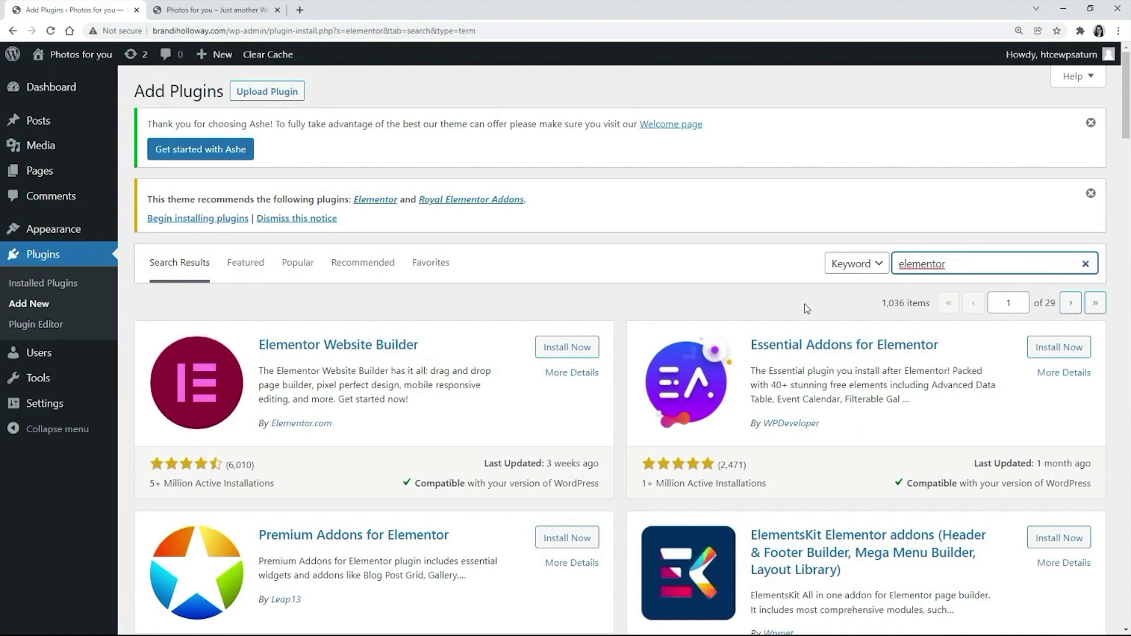
click(587, 350)
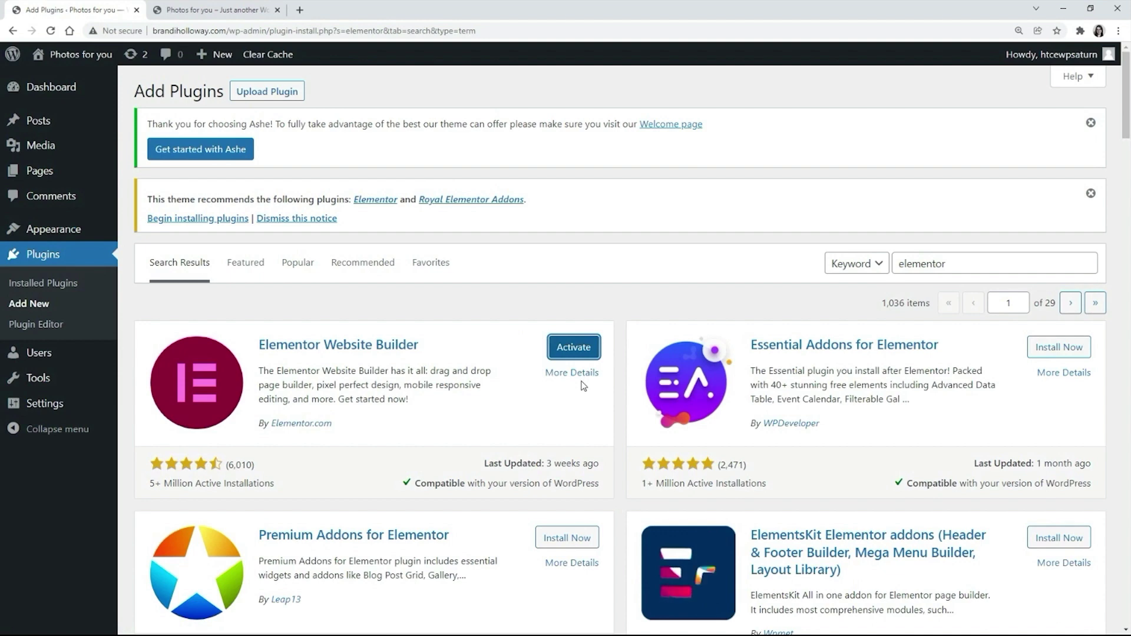
click(578, 352)
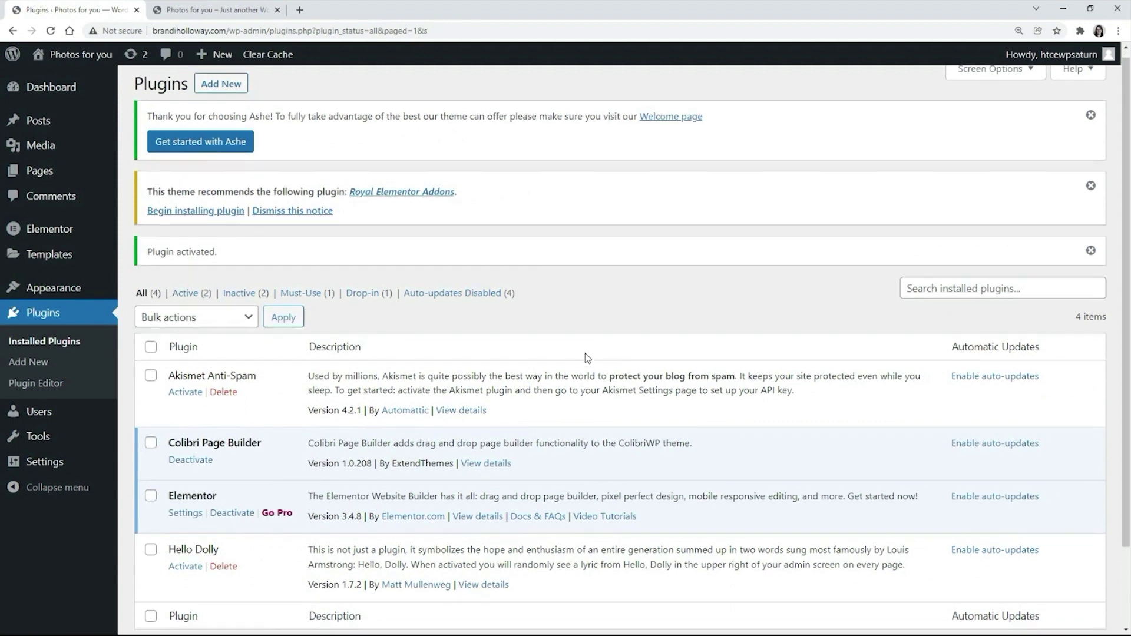
scroll(588, 357, down, 2)
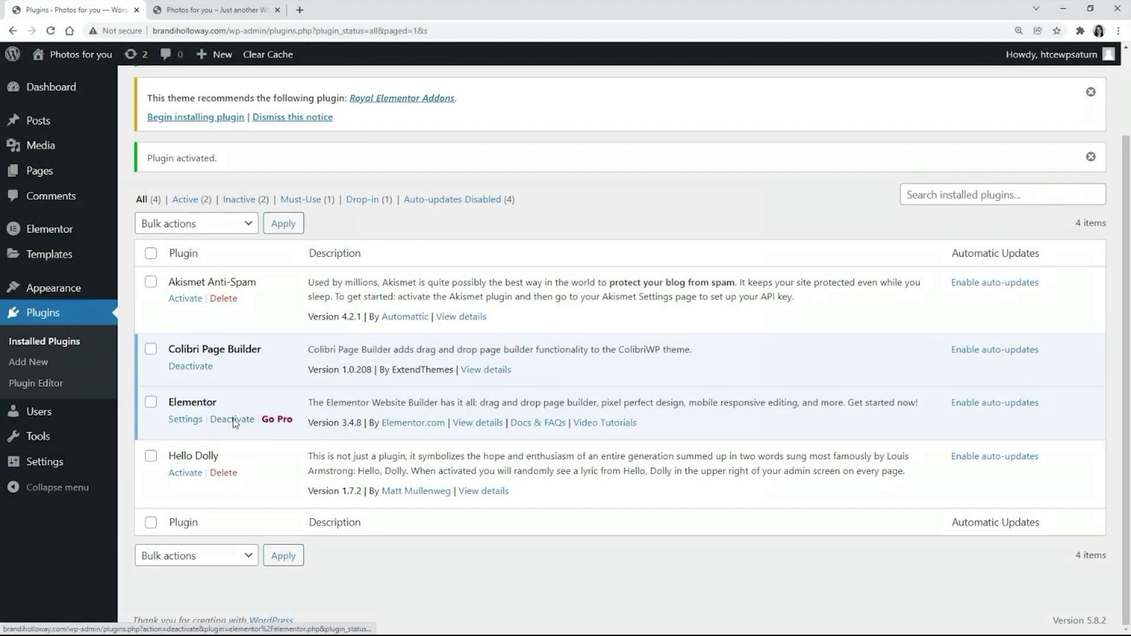
- Deactivate Elementor, giving 'I no longer need the plugin' as the reason
click(233, 420)
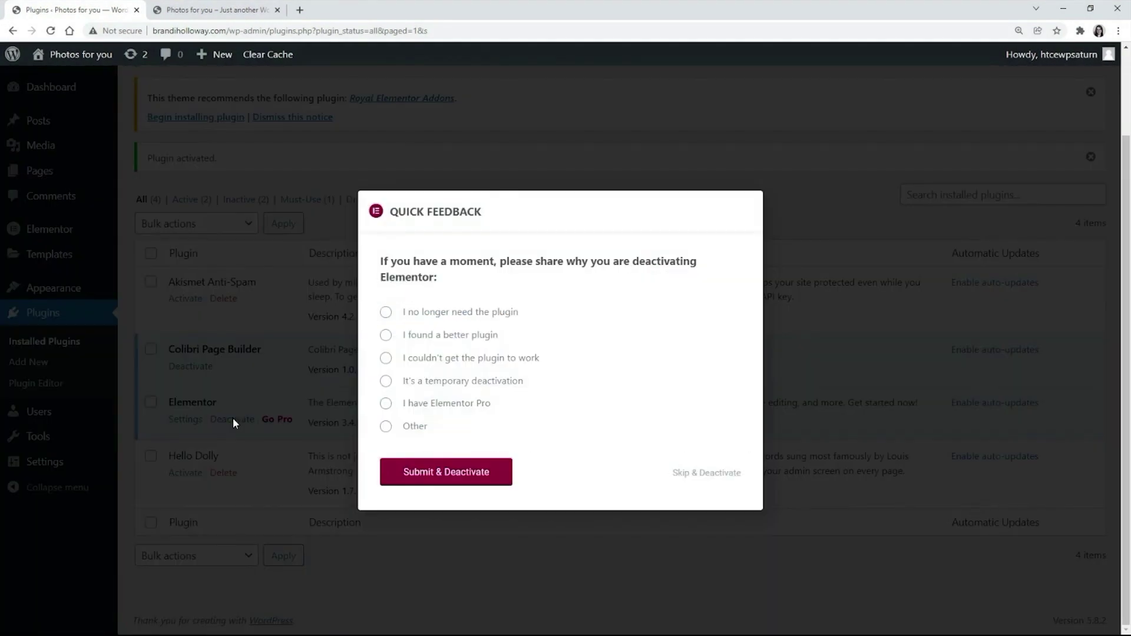
click(386, 311)
click(389, 475)
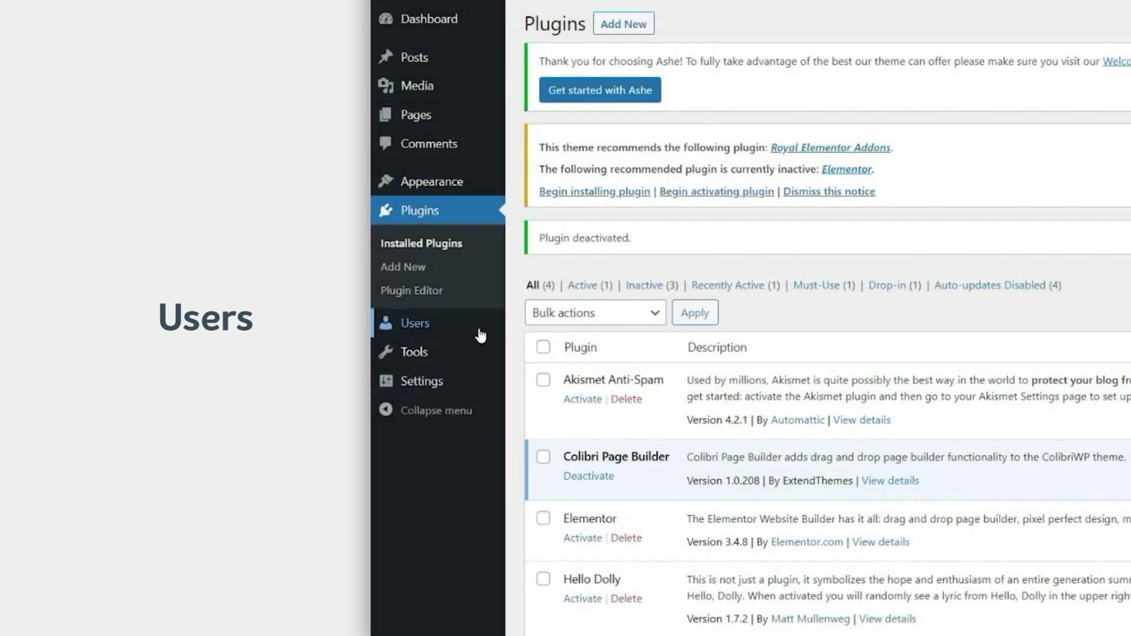
- Show the Users page, which lists a single Administrator account
click(470, 323)
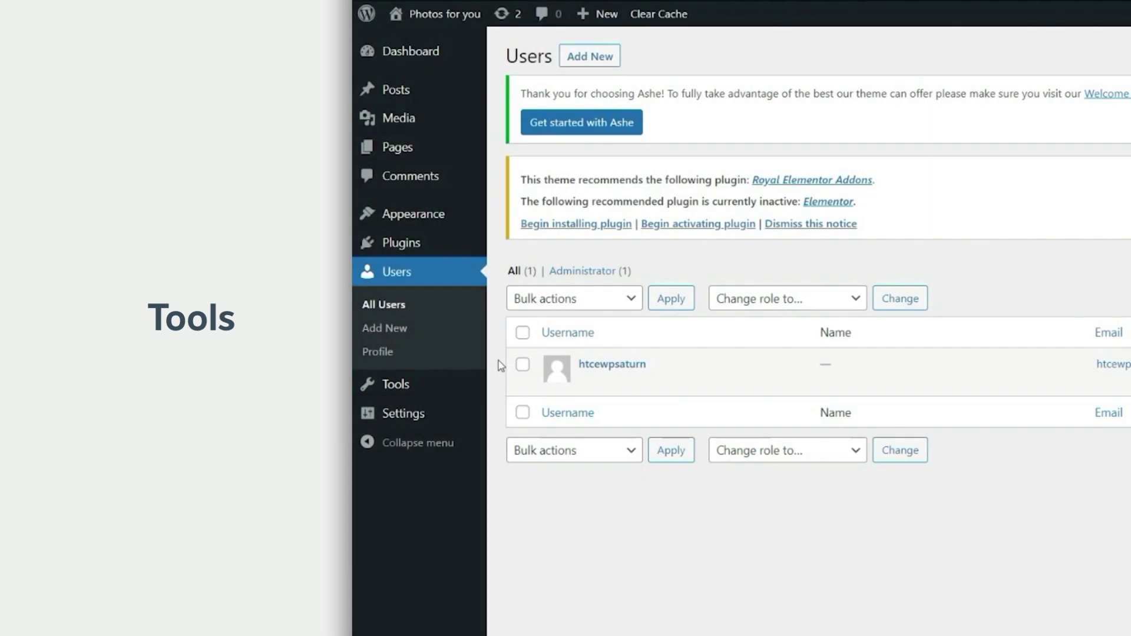
mouse_move(436, 391)
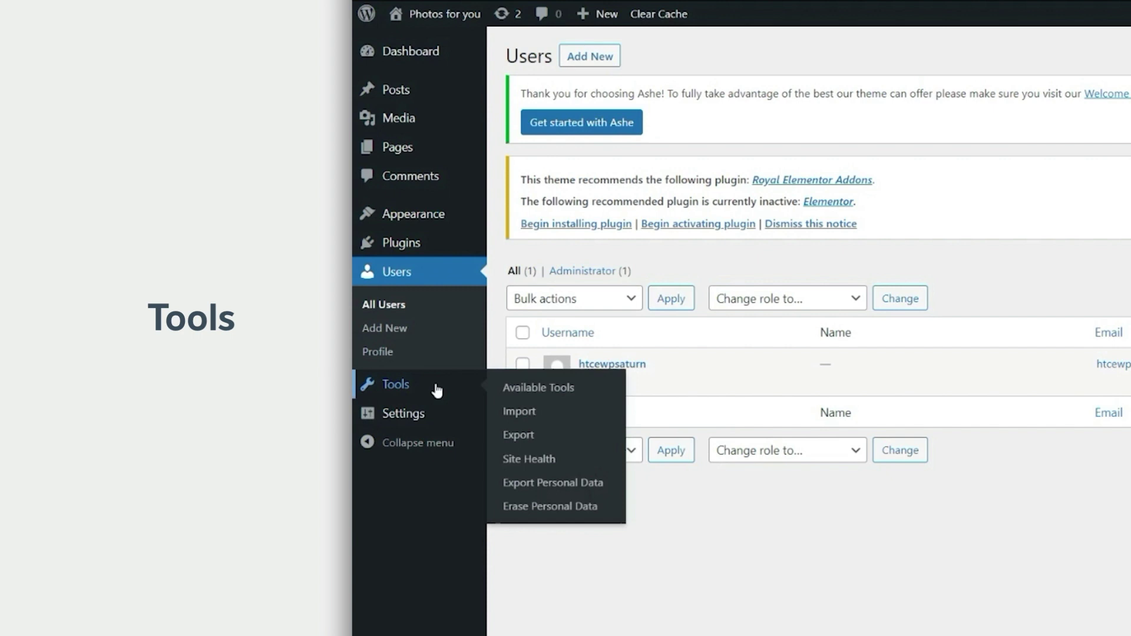
- Review General Settings via Tools: timezone UTC+0, date format F j, Y, week starting Monday
click(437, 390)
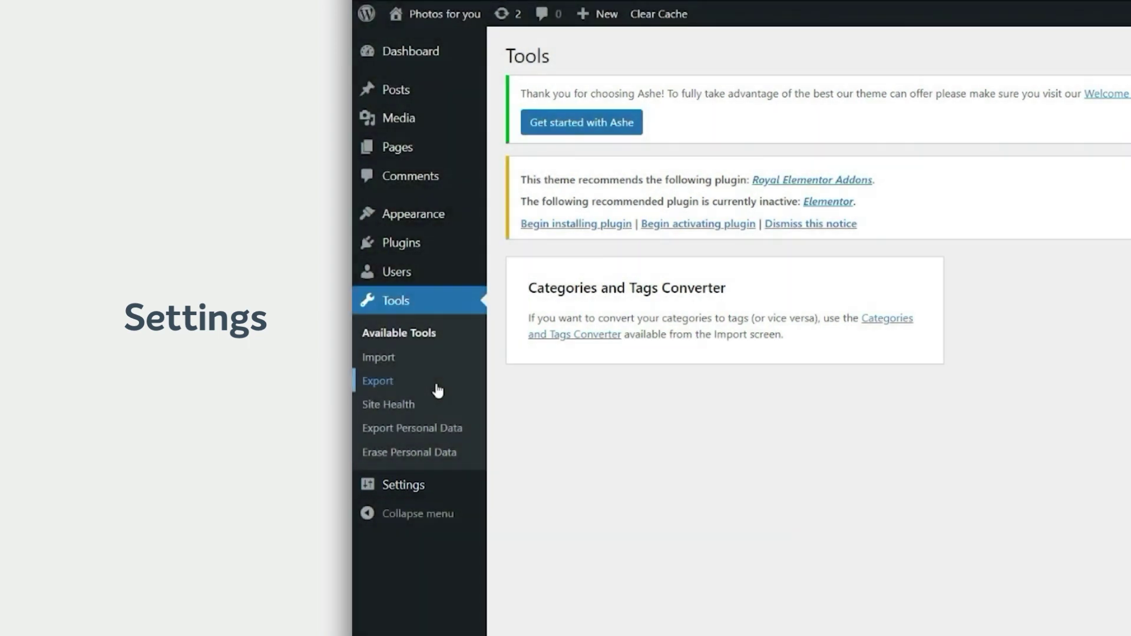
mouse_move(429, 484)
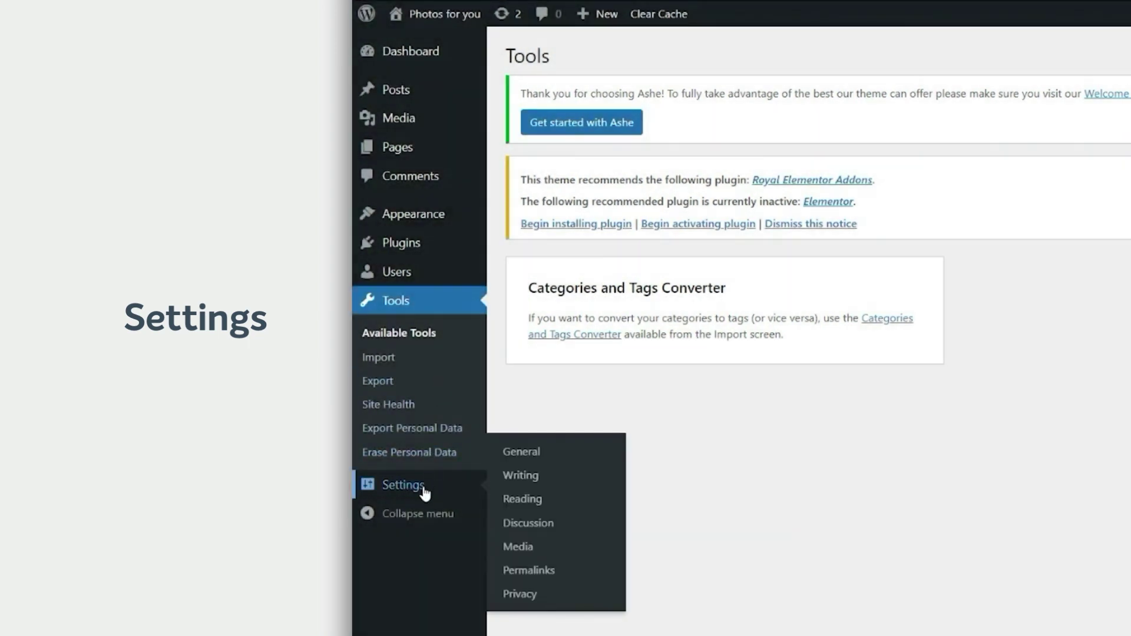
click(403, 485)
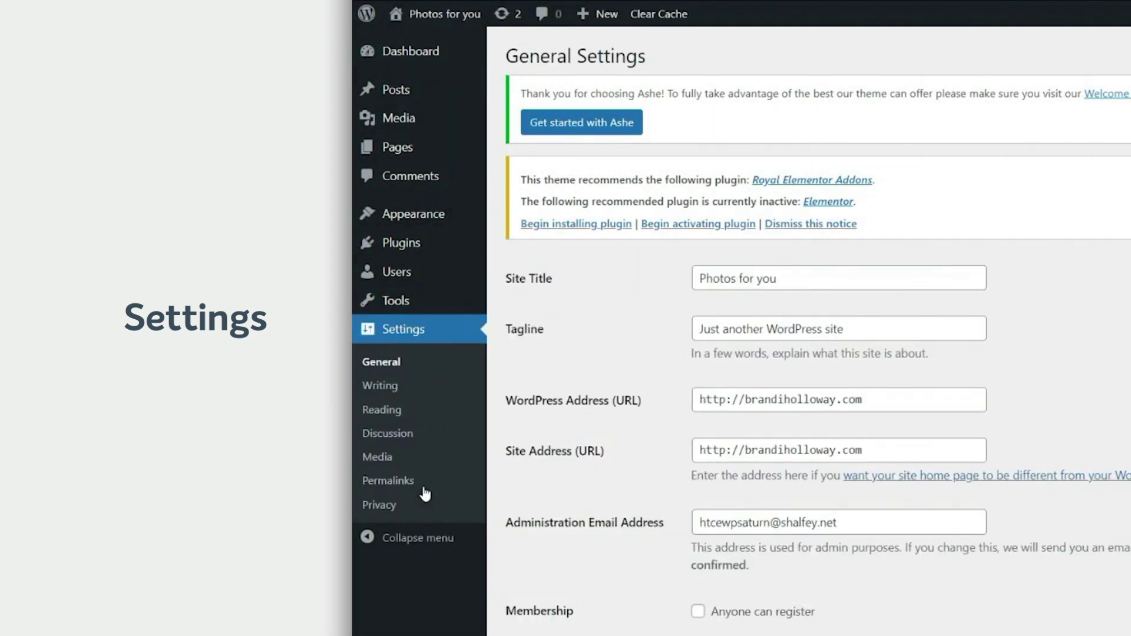
scroll(529, 505, down, 5)
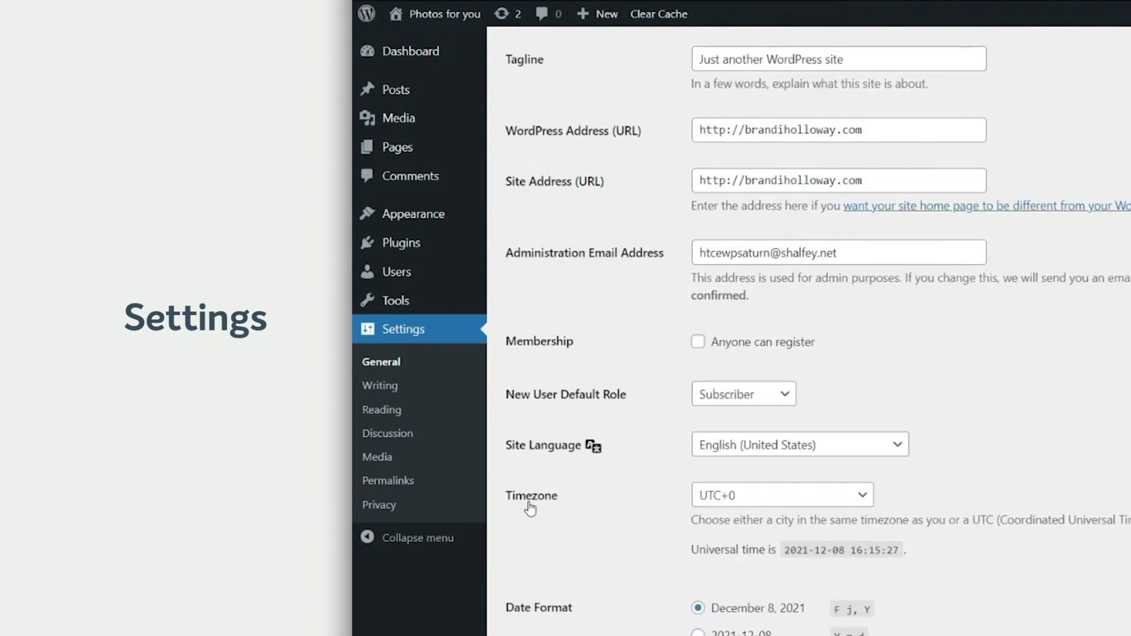
scroll(530, 507, down, 7)
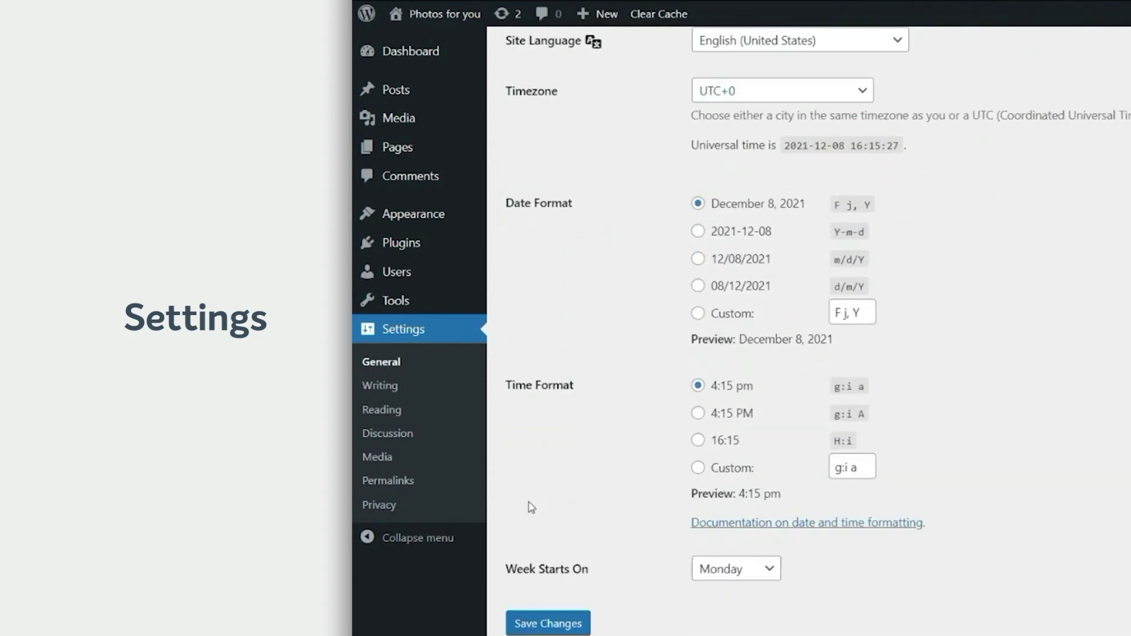